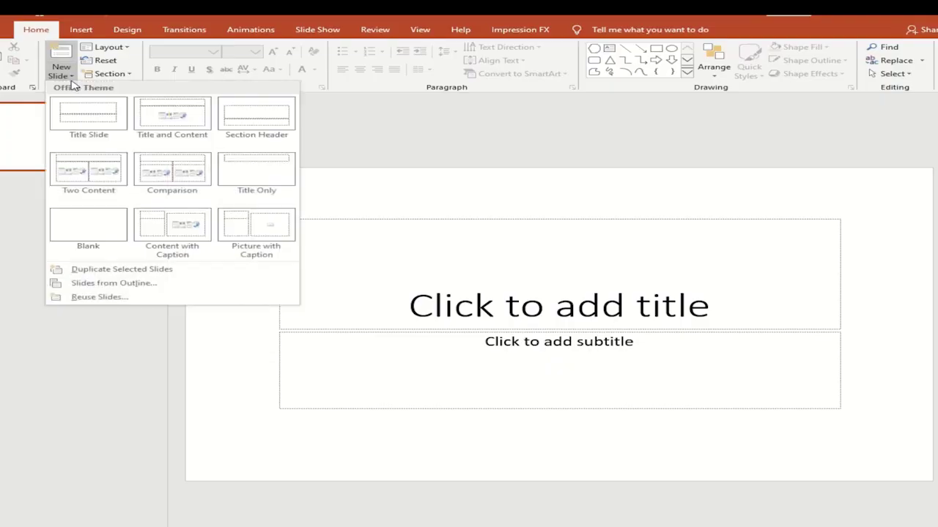
- Switch the slide to the Blank layout, removing its title and subtitle placeholders
{"action": "left_click", "coordinate": [126, 48]}
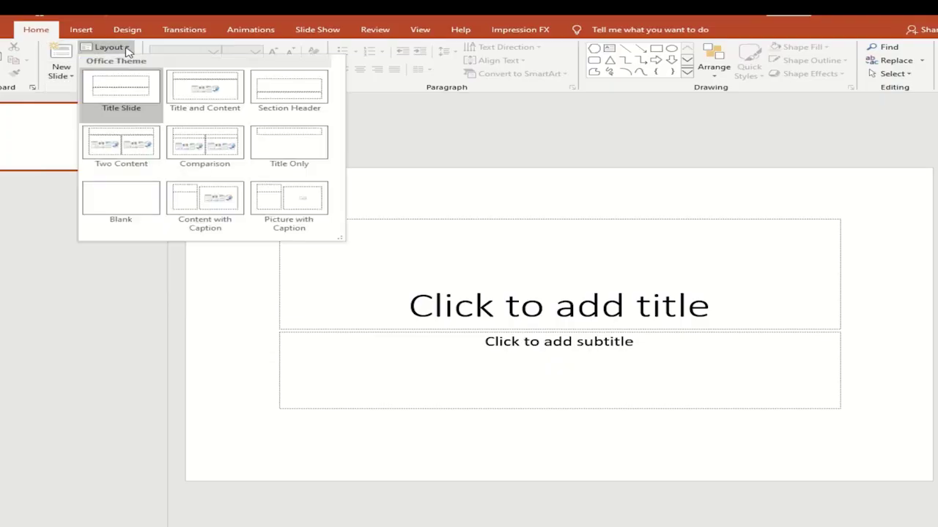
{"action": "left_click", "coordinate": [131, 206]}
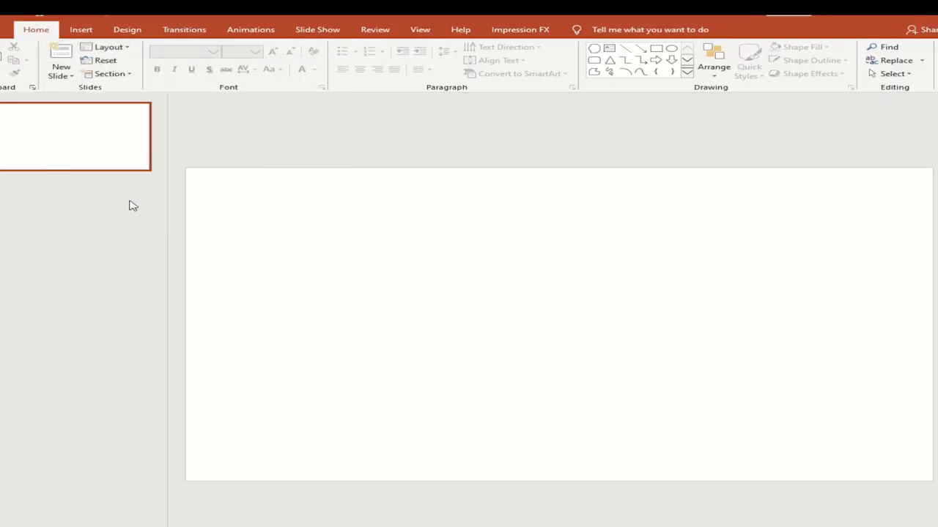
{"action": "left_click", "coordinate": [80, 29]}
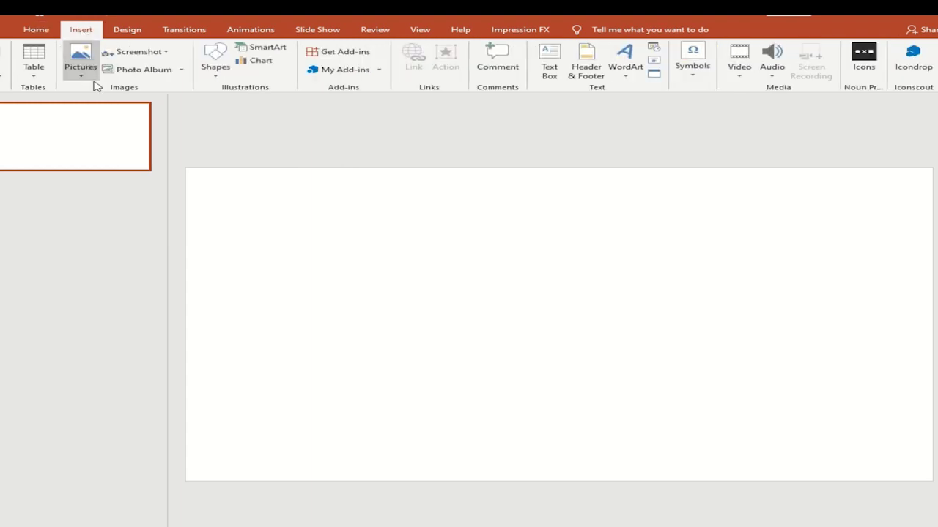
- Draw a large rounded rectangle stretching across most of the slide
{"action": "left_click", "coordinate": [217, 66]}
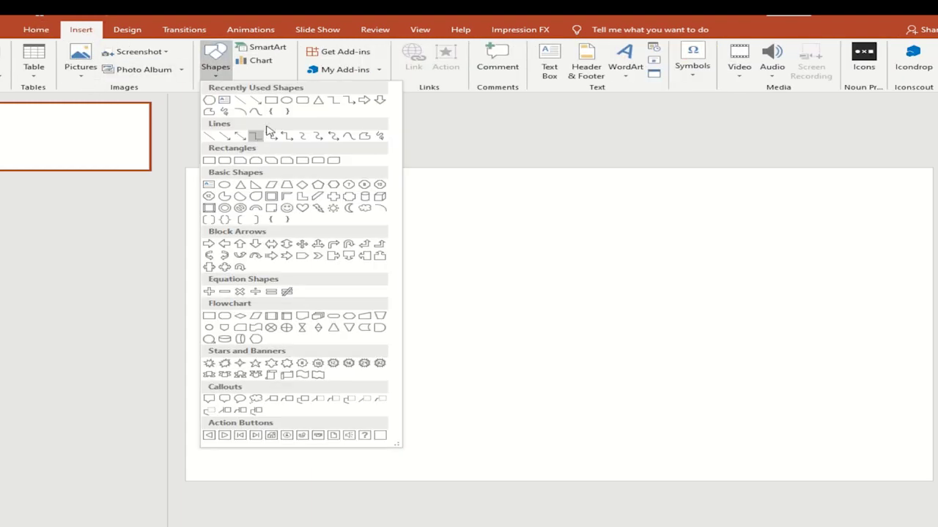
{"action": "left_click", "coordinate": [303, 101]}
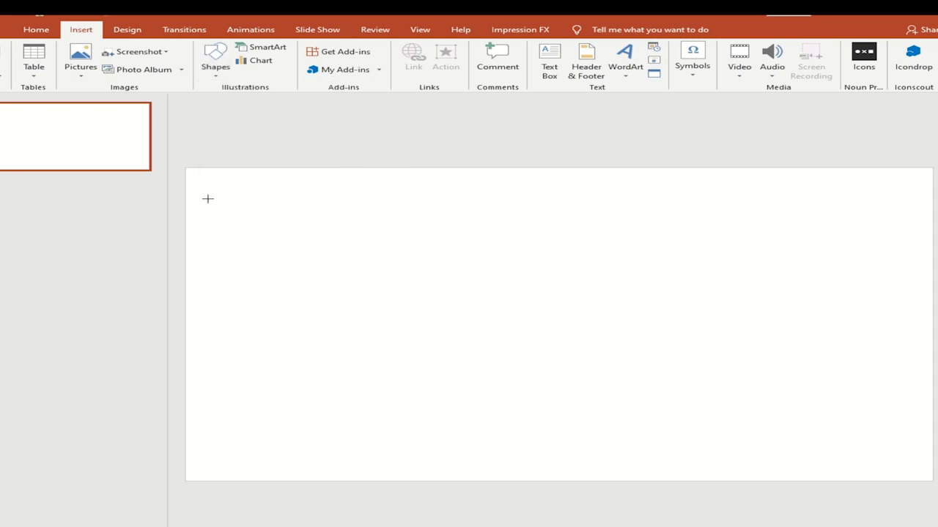
{"action": "left_click_drag", "start_coordinate": [191, 211], "coordinate": [819, 466]}
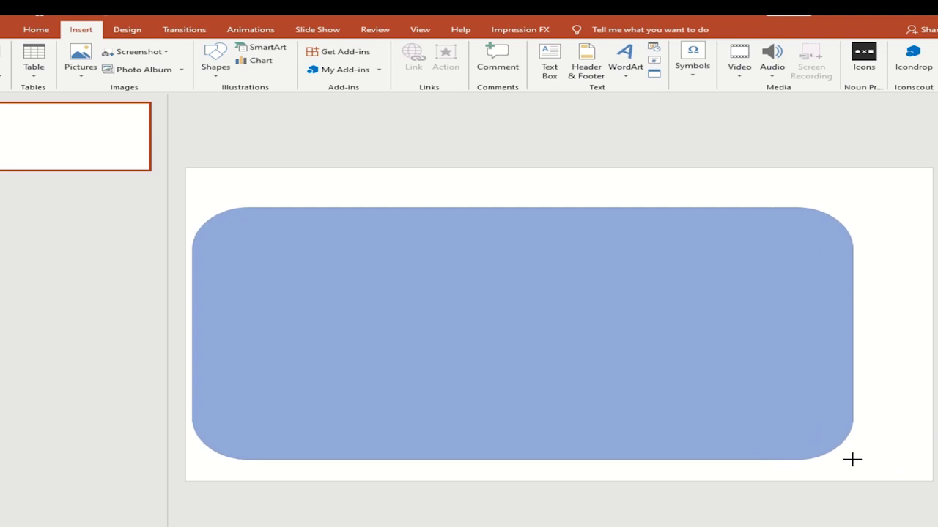
{"action": "left_click_drag", "start_coordinate": [818, 466], "coordinate": [871, 456]}
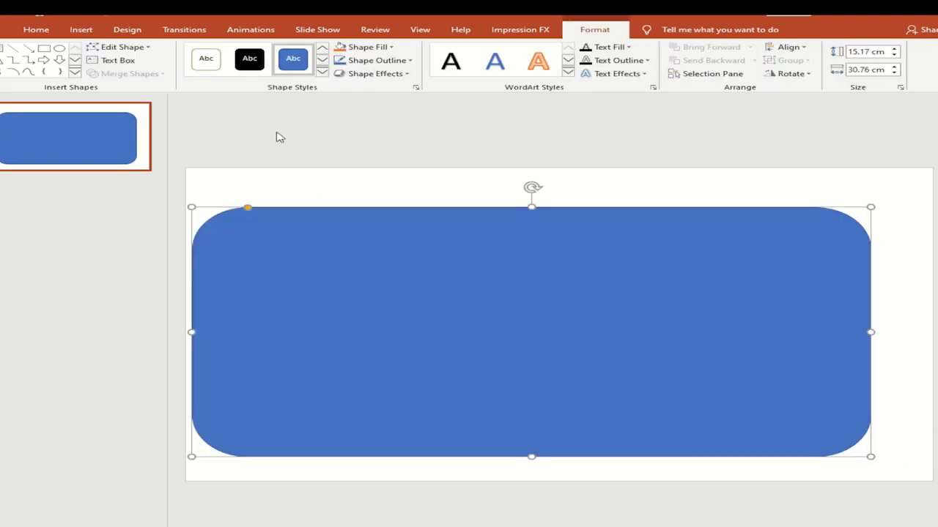
- Style the rectangle with Intense Effect – Orange, Accent 2 and a preset bevelled 3-D effect
{"action": "left_click", "coordinate": [322, 72]}
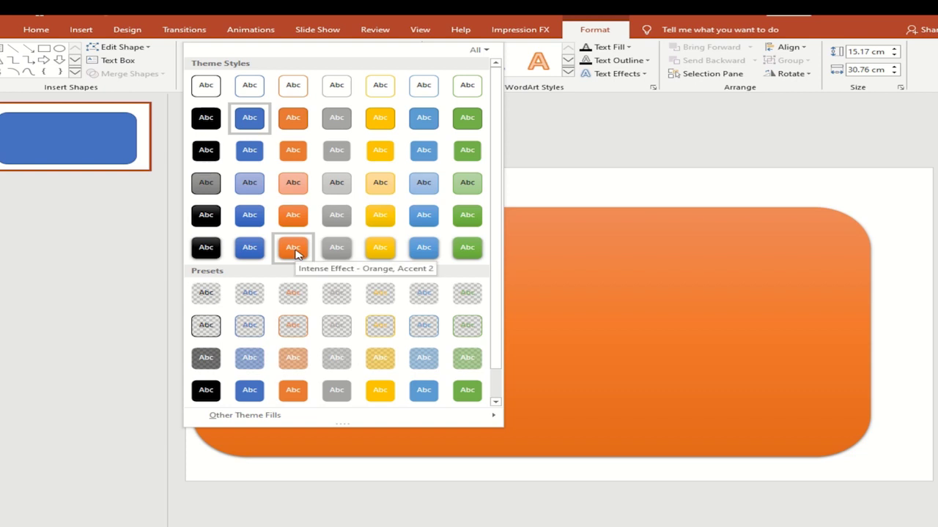
{"action": "left_click", "coordinate": [294, 249]}
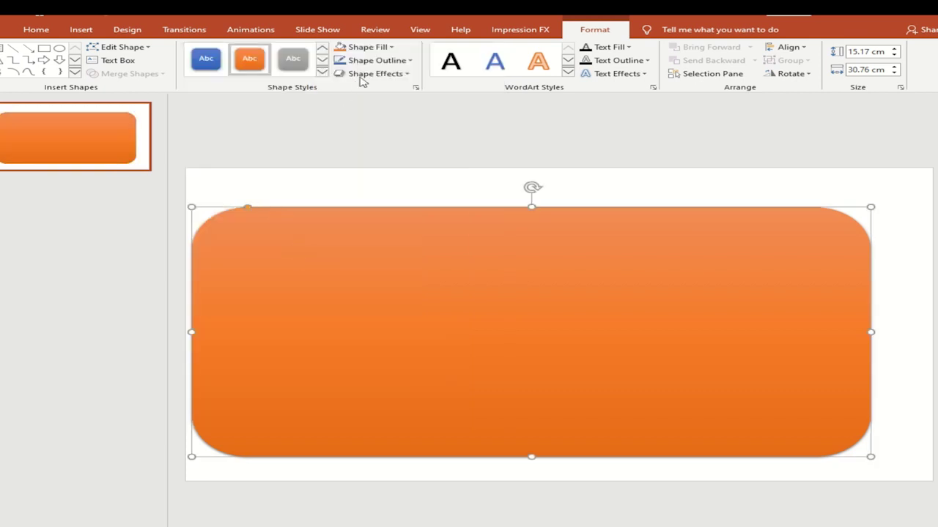
{"action": "left_click", "coordinate": [403, 74]}
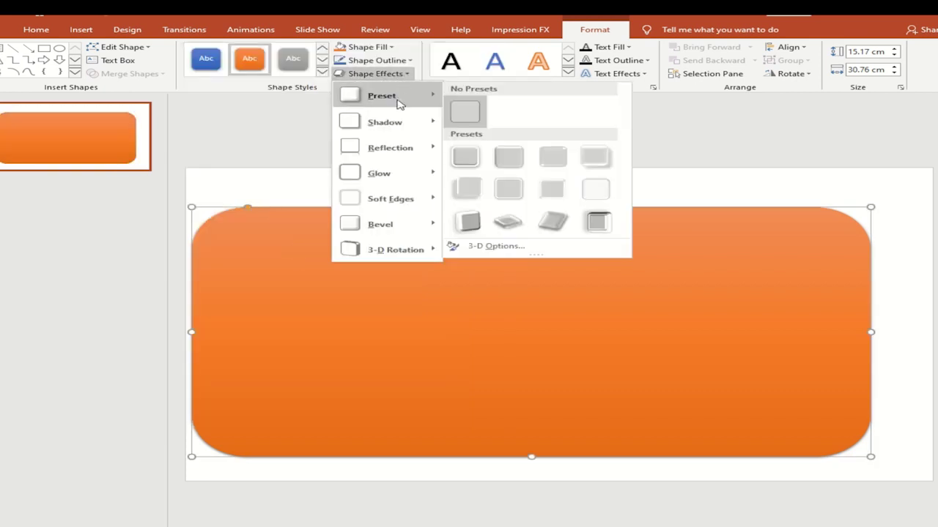
{"action": "mouse_move", "coordinate": [381, 96]}
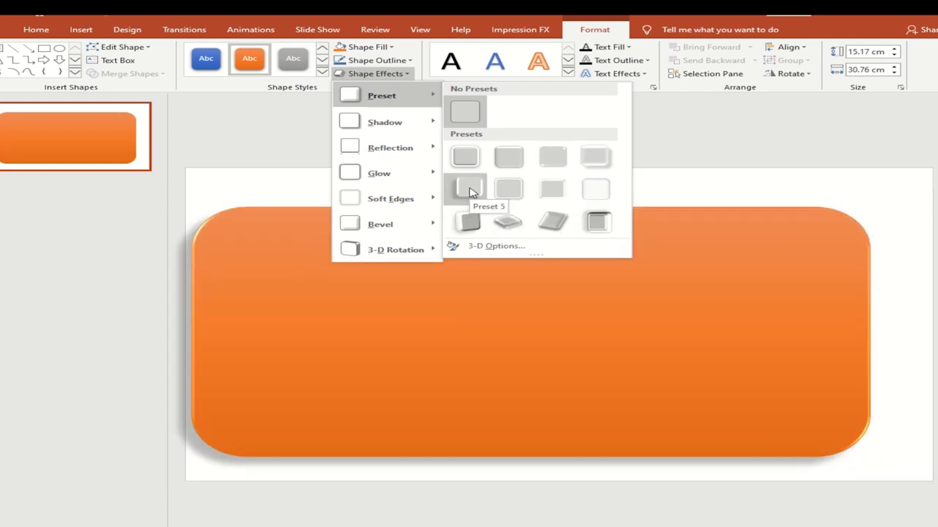
{"action": "left_click", "coordinate": [471, 192]}
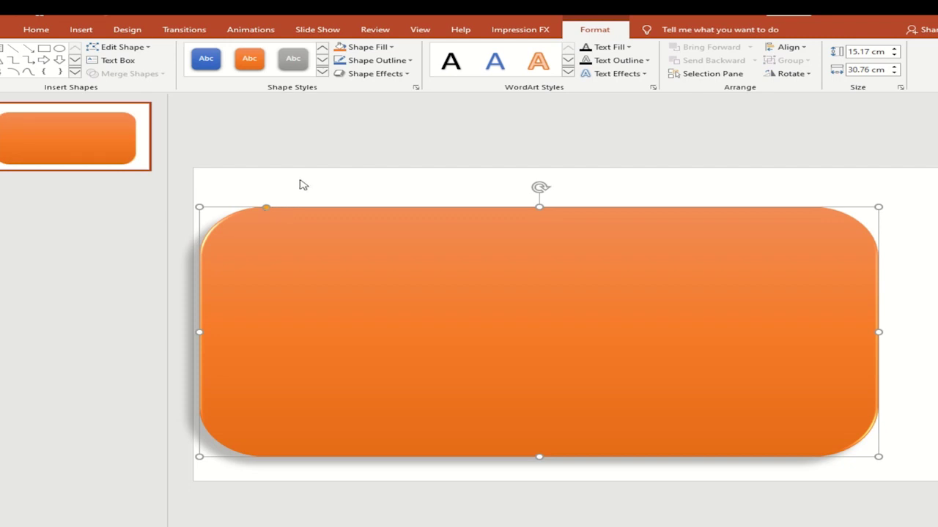
{"action": "left_click", "coordinate": [81, 31]}
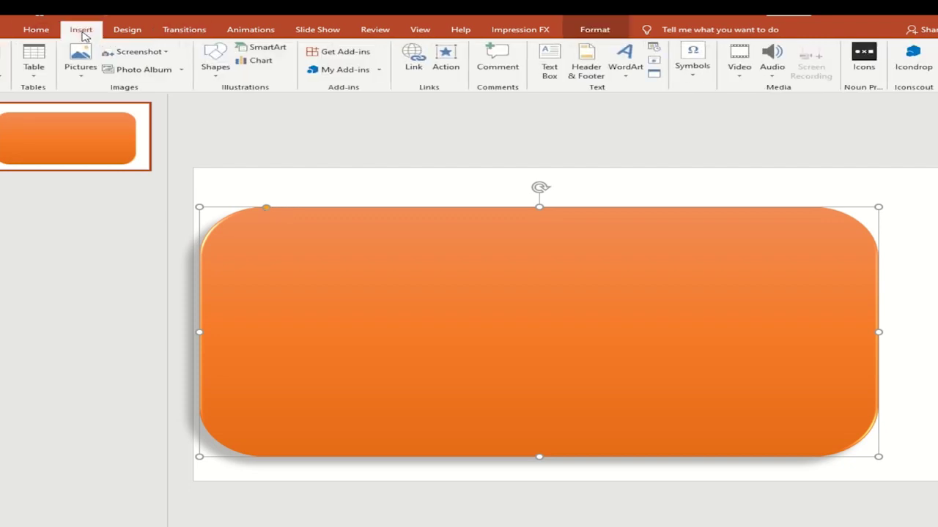
- Draw a Flowchart: Display shape over the right part of the orange rectangle
{"action": "left_click", "coordinate": [217, 81]}
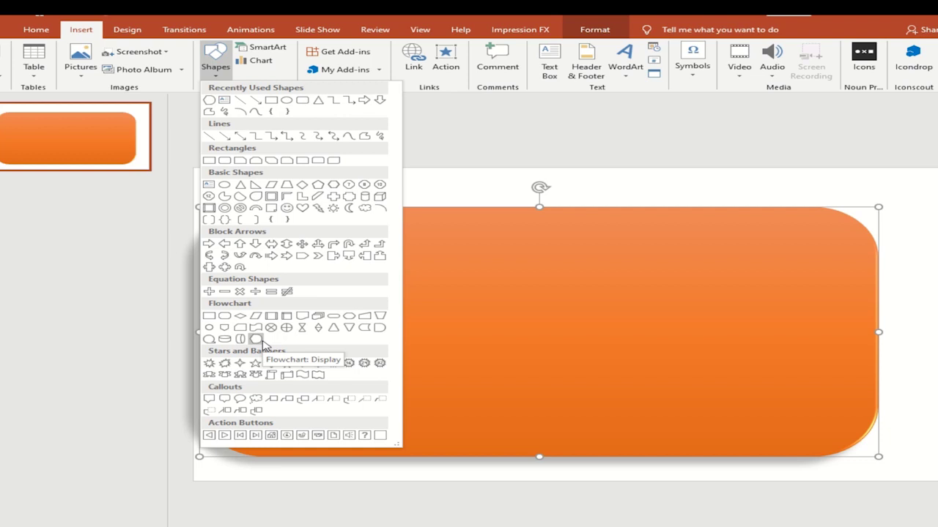
{"action": "left_click", "coordinate": [258, 340]}
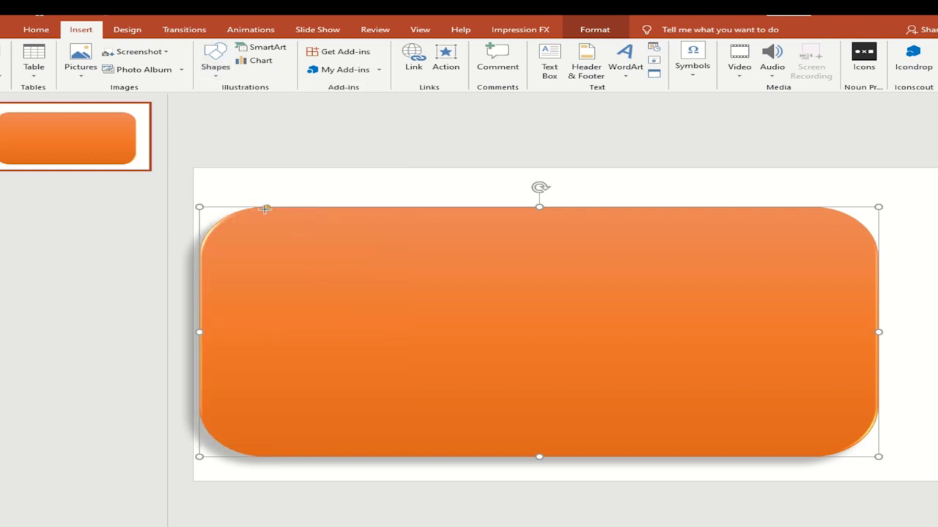
{"action": "mouse_move", "coordinate": [267, 208]}
{"action": "left_mouse_down"}
{"action": "mouse_move", "coordinate": [393, 455]}
{"action": "mouse_move", "coordinate": [934, 457]}
{"action": "left_mouse_up"}
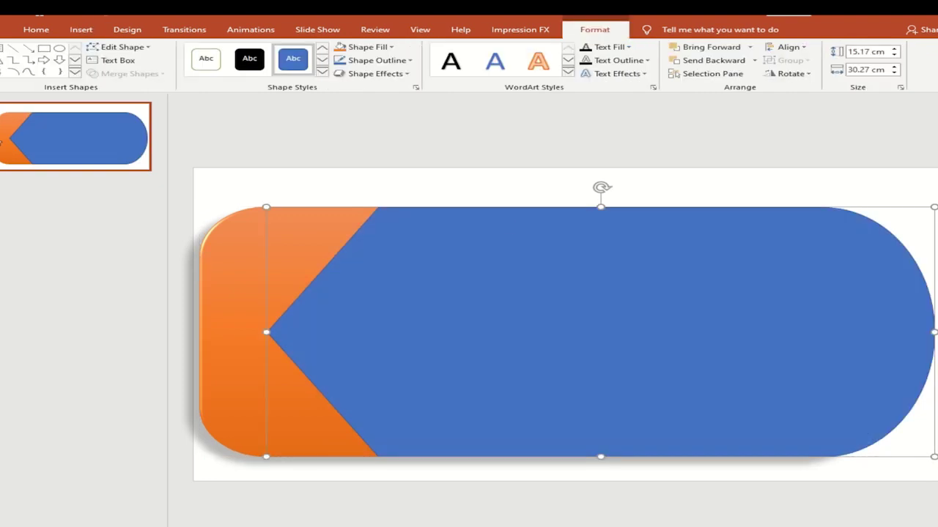
- Give the display shape Intense Effect – Green, Accent 6 and the Preset 4 shape effect
{"action": "left_click", "coordinate": [324, 73]}
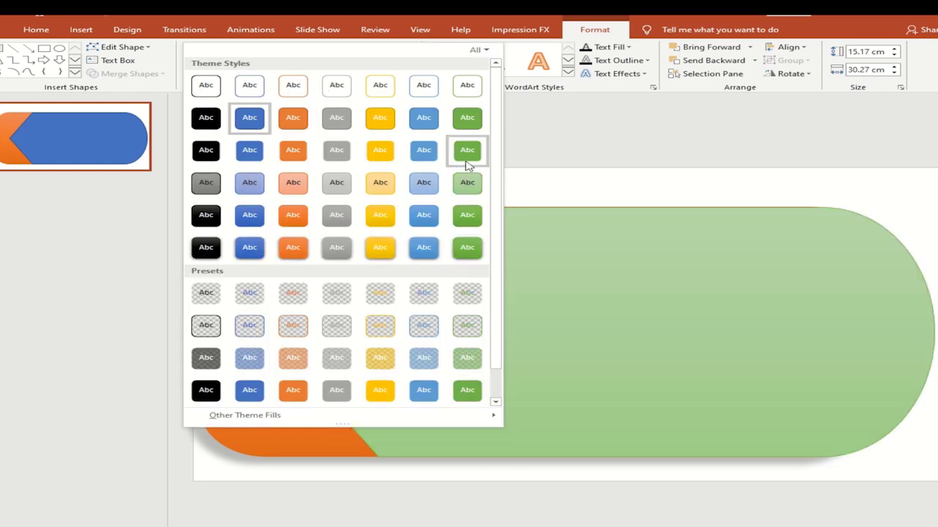
{"action": "left_click", "coordinate": [467, 249]}
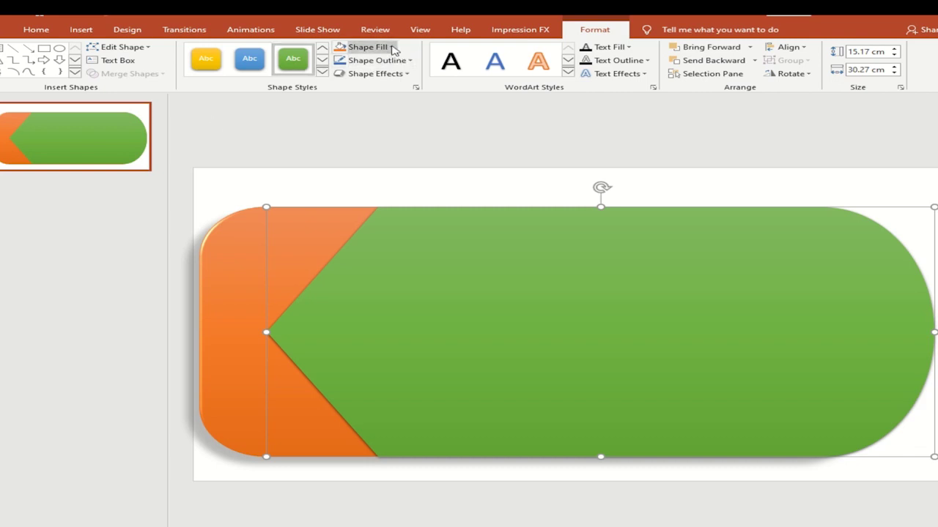
{"action": "left_click", "coordinate": [407, 74]}
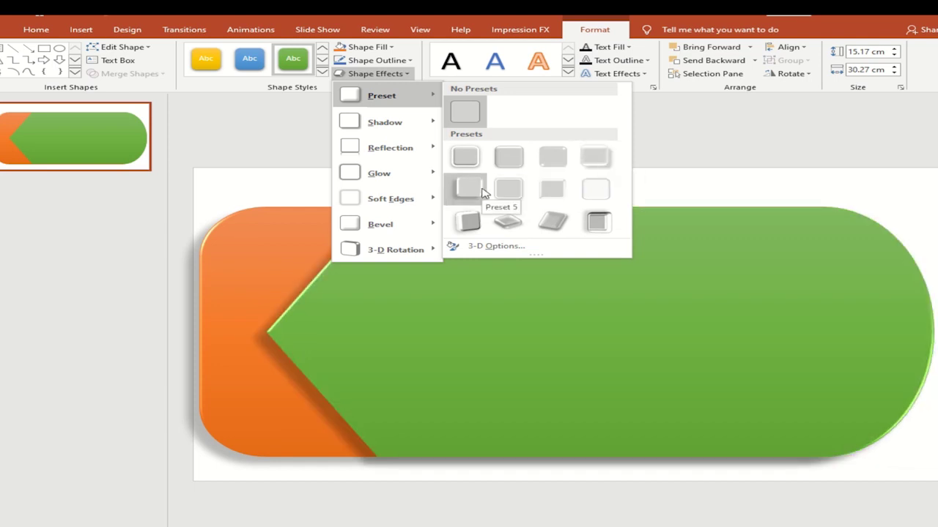
{"action": "left_click", "coordinate": [595, 160]}
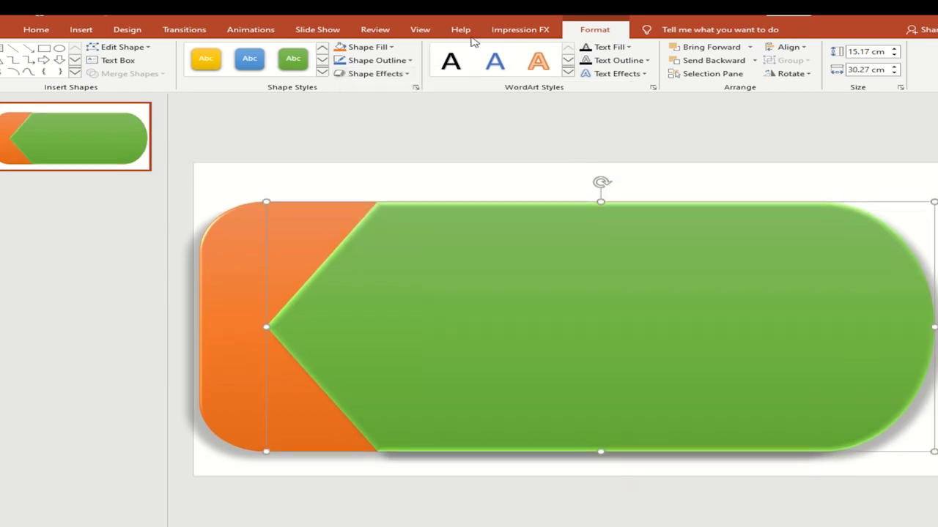
{"action": "left_click", "coordinate": [80, 29]}
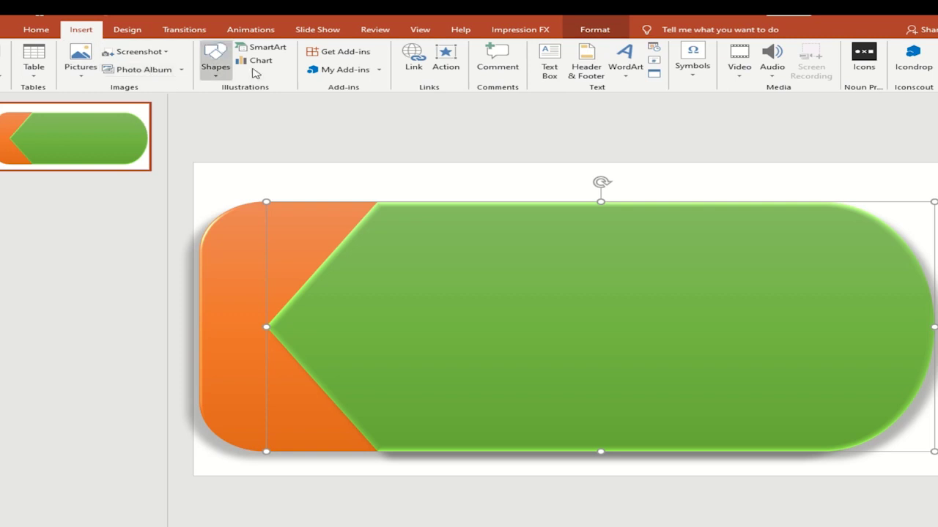
- Draw an oval over the orange left end of the banner
{"action": "left_click", "coordinate": [215, 62]}
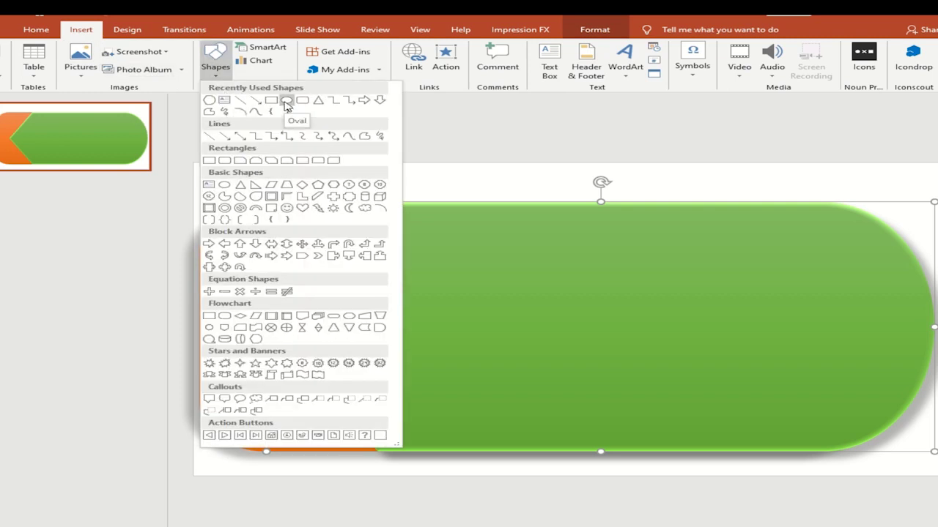
{"action": "left_click", "coordinate": [285, 102]}
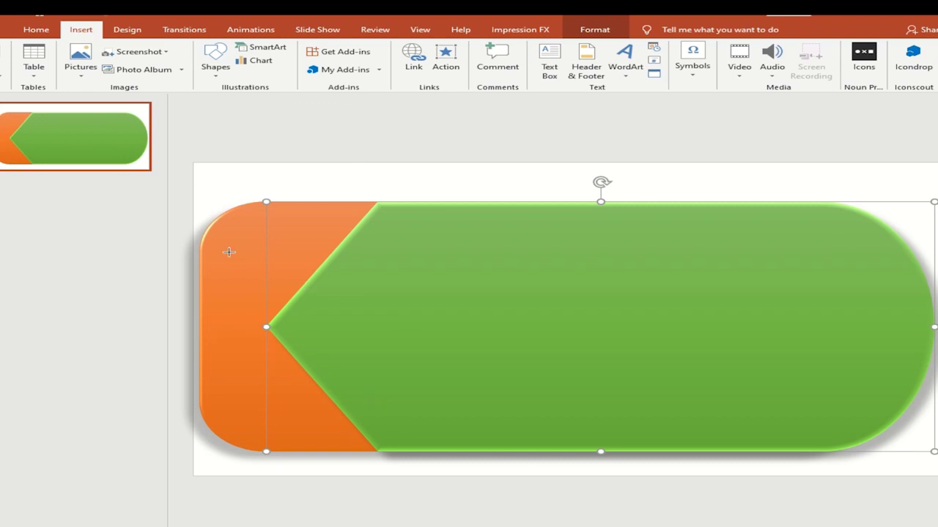
{"action": "left_click_drag", "start_coordinate": [227, 248], "coordinate": [358, 416]}
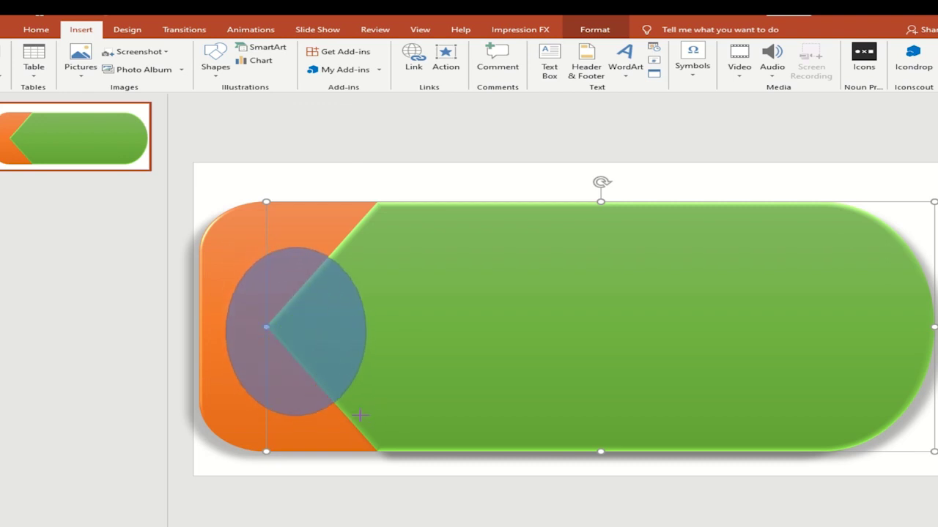
{"action": "left_click_drag", "start_coordinate": [357, 416], "coordinate": [357, 416]}
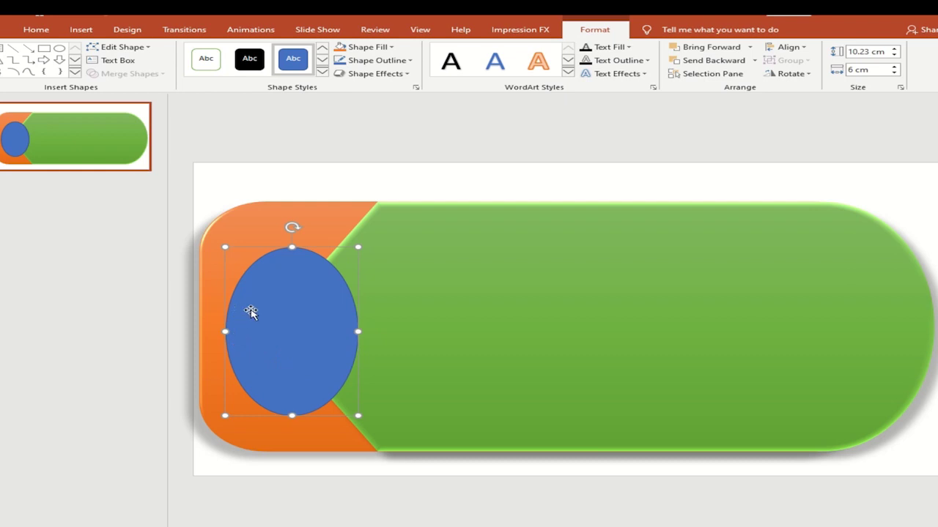
- Give the oval a white fill and a white outline
{"action": "left_click", "coordinate": [394, 49]}
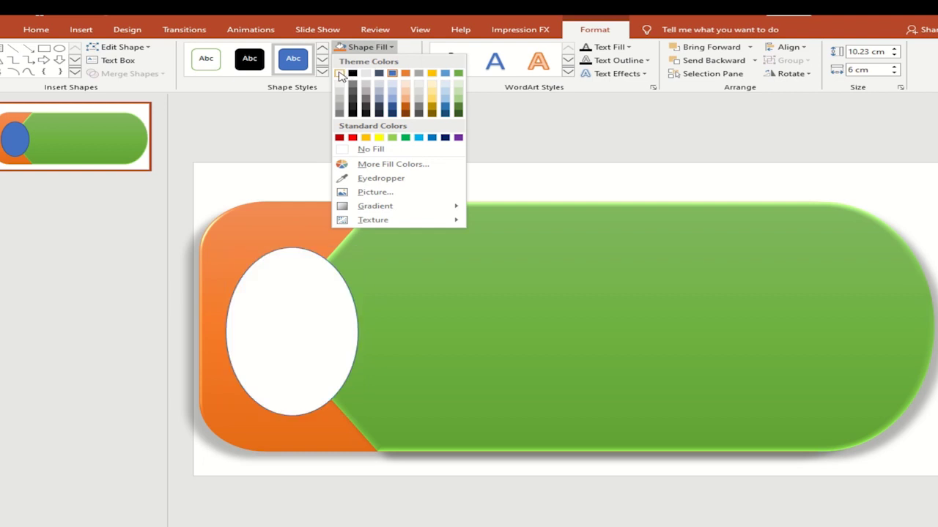
{"action": "left_click", "coordinate": [339, 74]}
{"action": "left_click", "coordinate": [374, 60]}
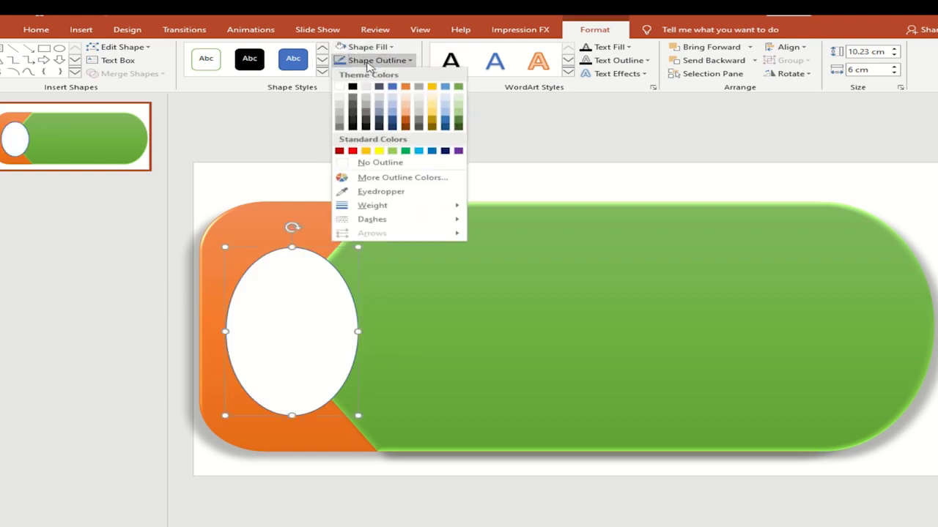
{"action": "left_click", "coordinate": [339, 87]}
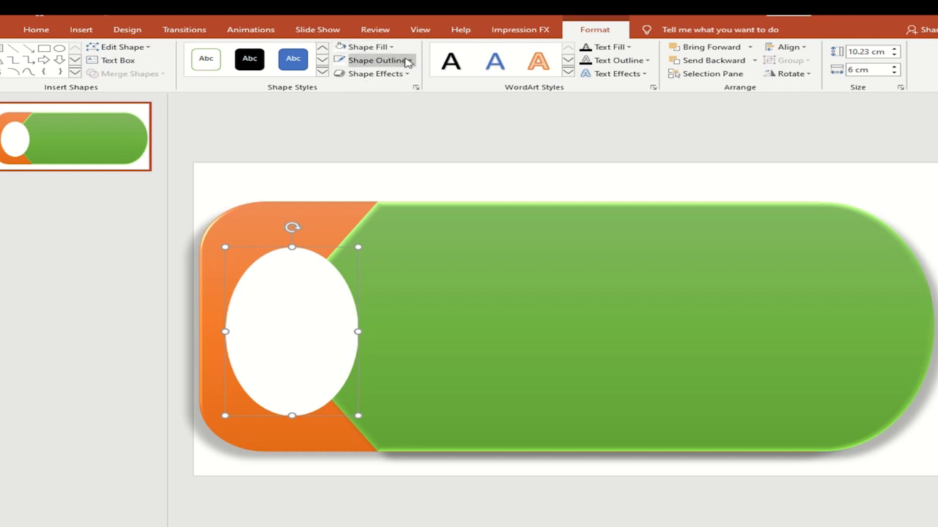
- Apply the Preset 8 bevel effect to the white oval
{"action": "left_click", "coordinate": [377, 60]}
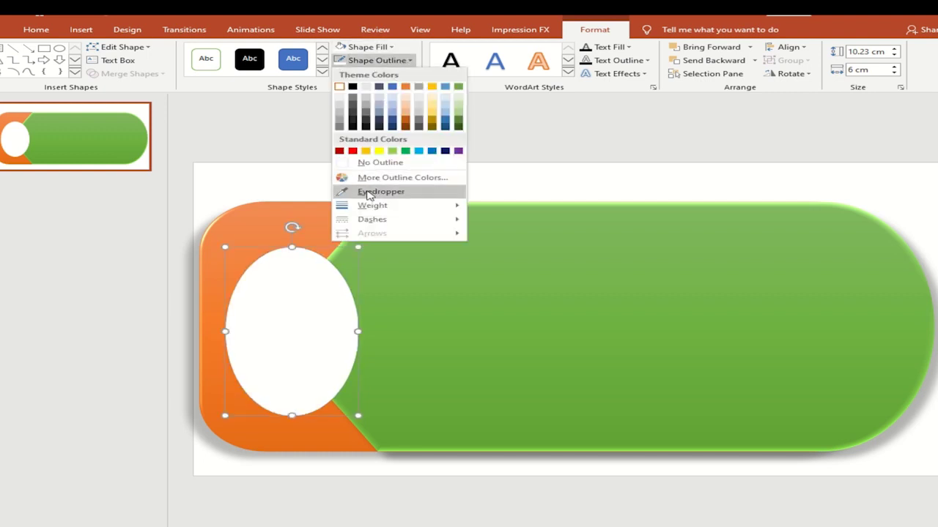
{"action": "mouse_move", "coordinate": [372, 219]}
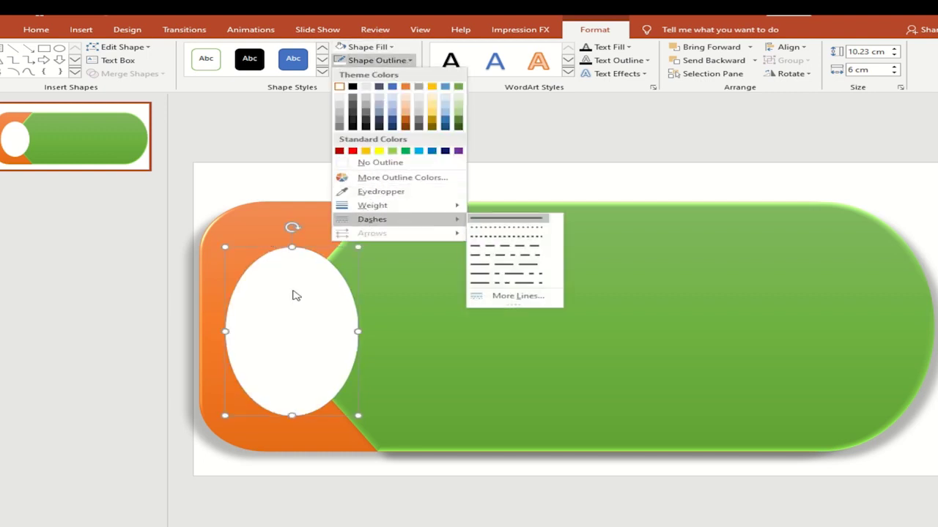
{"action": "left_click", "coordinate": [295, 284]}
{"action": "left_click", "coordinate": [407, 75]}
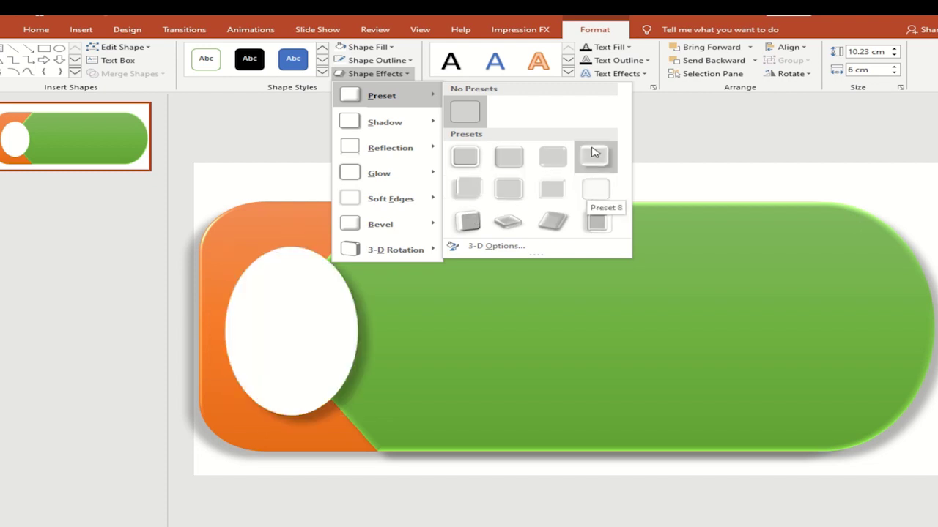
{"action": "left_click", "coordinate": [468, 189]}
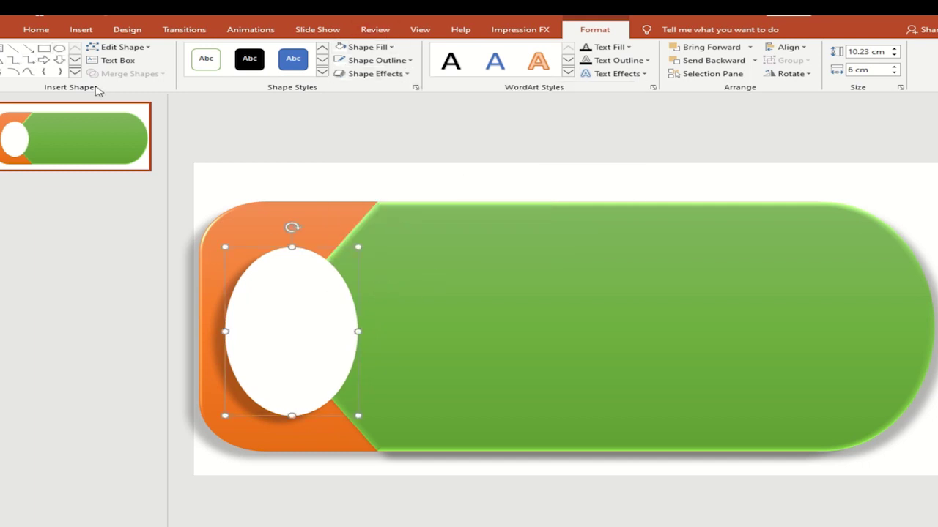
{"action": "left_click", "coordinate": [59, 50]}
- Send the white oval to the back, then bring it forward once in front of the orange block
{"action": "left_click", "coordinate": [755, 61]}
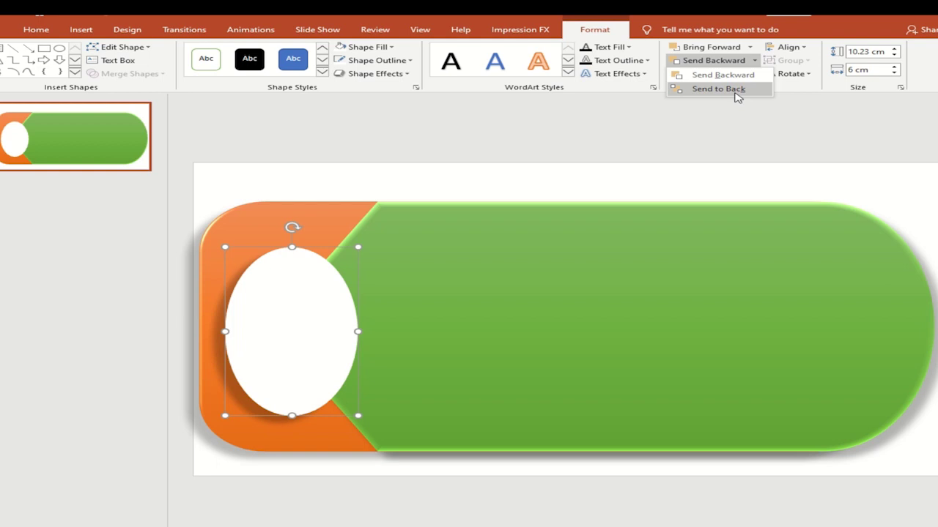
{"action": "left_click", "coordinate": [733, 88]}
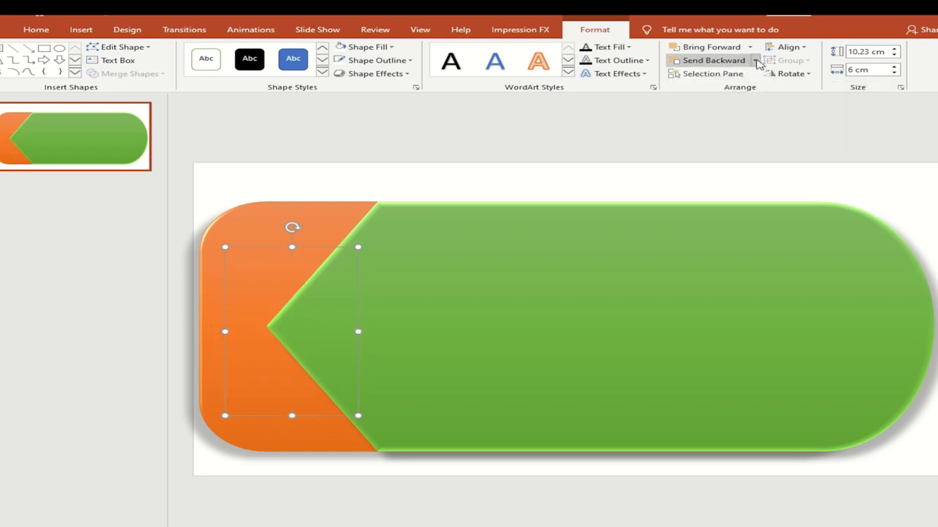
{"action": "left_click", "coordinate": [755, 61]}
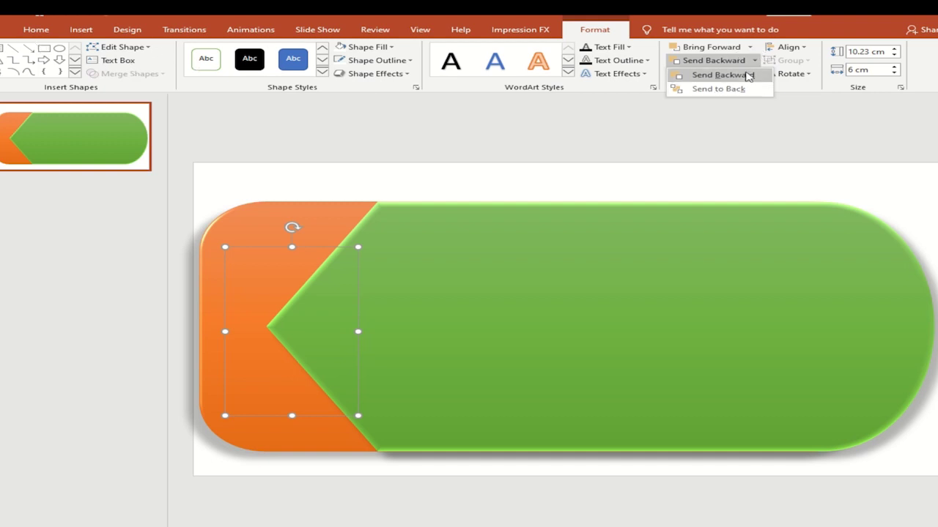
{"action": "left_click", "coordinate": [750, 48]}
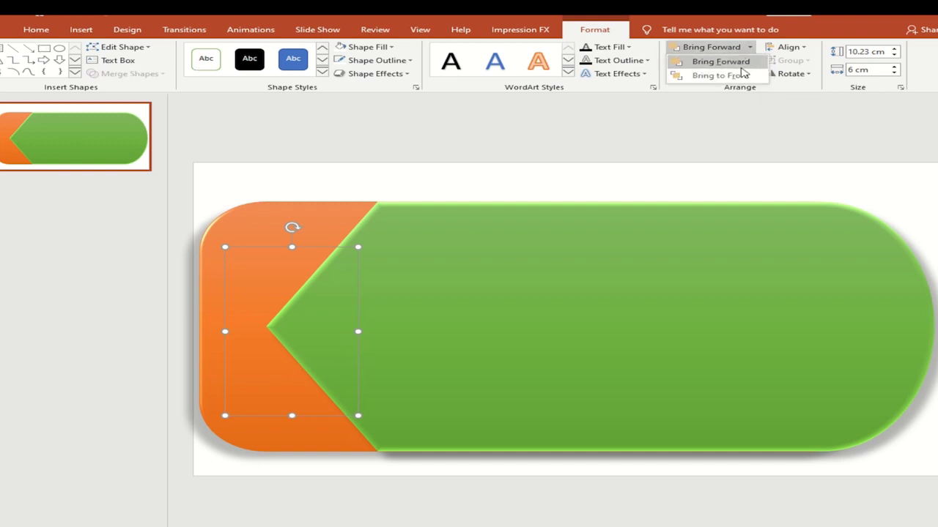
{"action": "mouse_move", "coordinate": [721, 62]}
{"action": "left_click", "coordinate": [744, 66]}
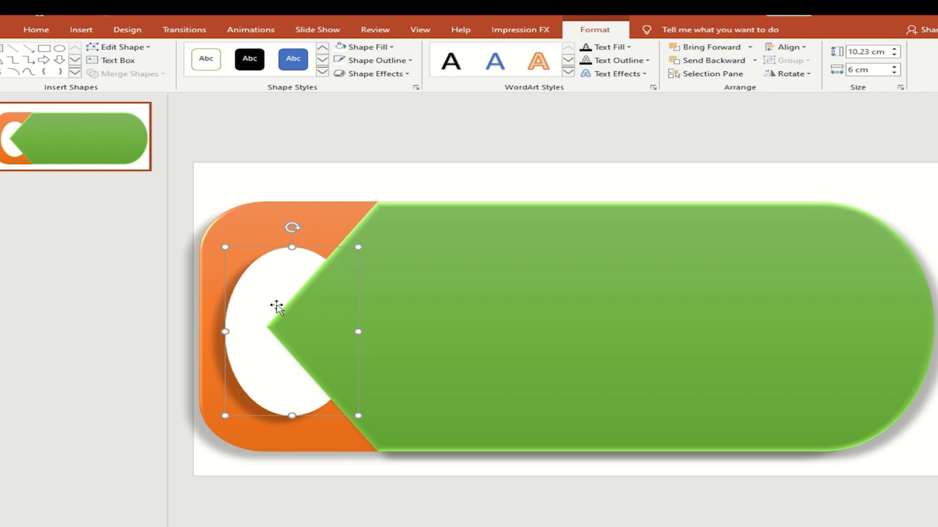
{"action": "left_click", "coordinate": [60, 48]}
- Draw a smaller oval centred inside the white oval
{"action": "left_click_drag", "start_coordinate": [249, 294], "coordinate": [337, 389]}
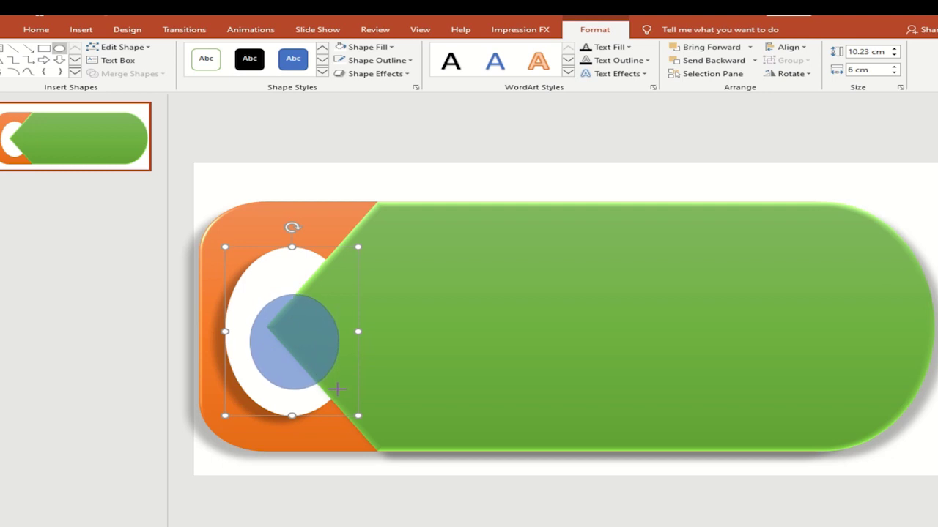
{"action": "left_click_drag", "start_coordinate": [337, 389], "coordinate": [332, 385]}
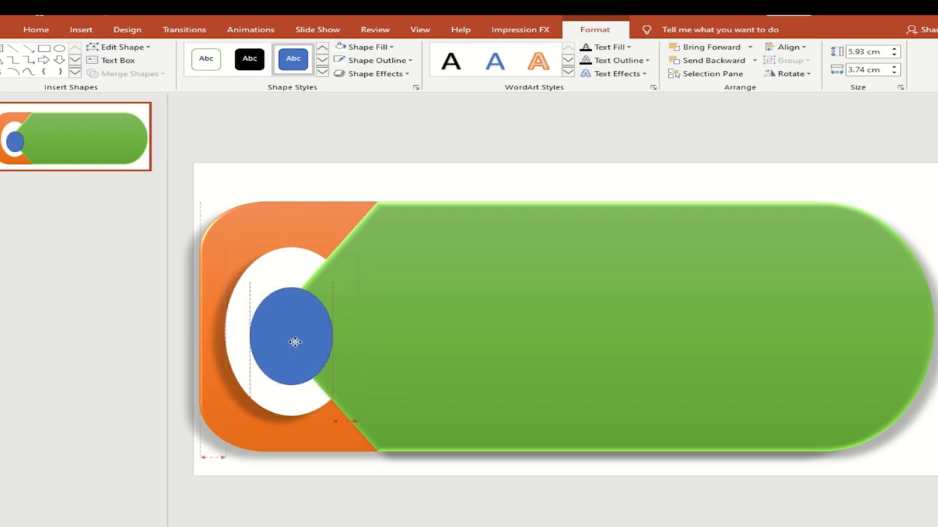
{"action": "left_click_drag", "start_coordinate": [294, 342], "coordinate": [294, 337]}
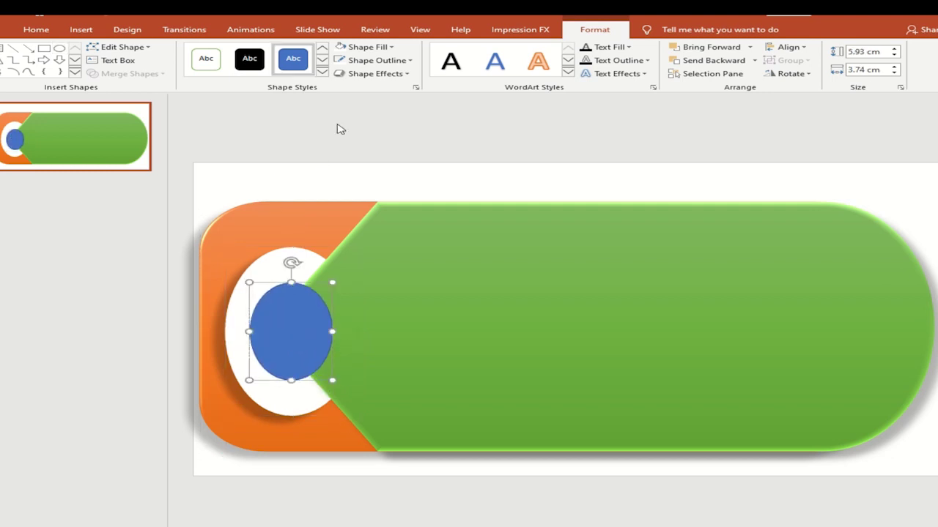
- Style the small oval orange and apply the Preset 5 bevel effect
{"action": "left_click", "coordinate": [322, 71]}
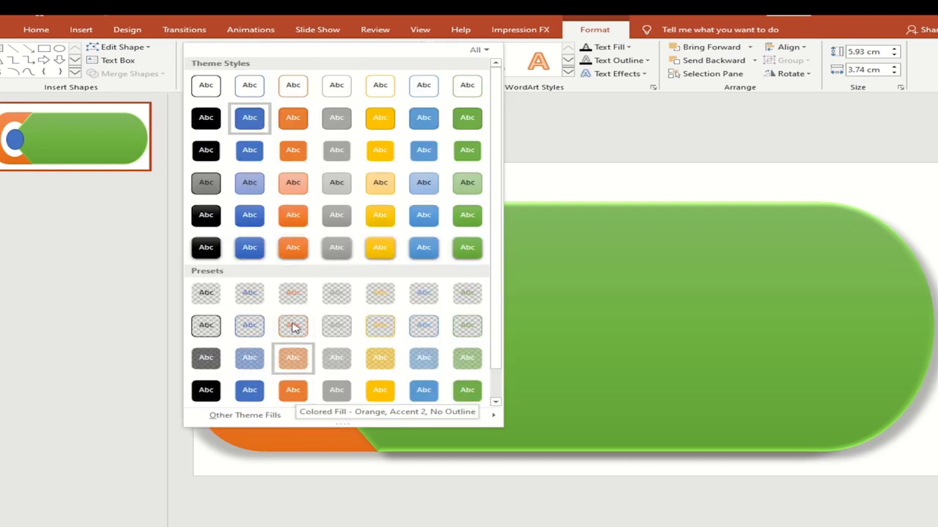
{"action": "left_click", "coordinate": [293, 249]}
{"action": "left_click", "coordinate": [360, 341]}
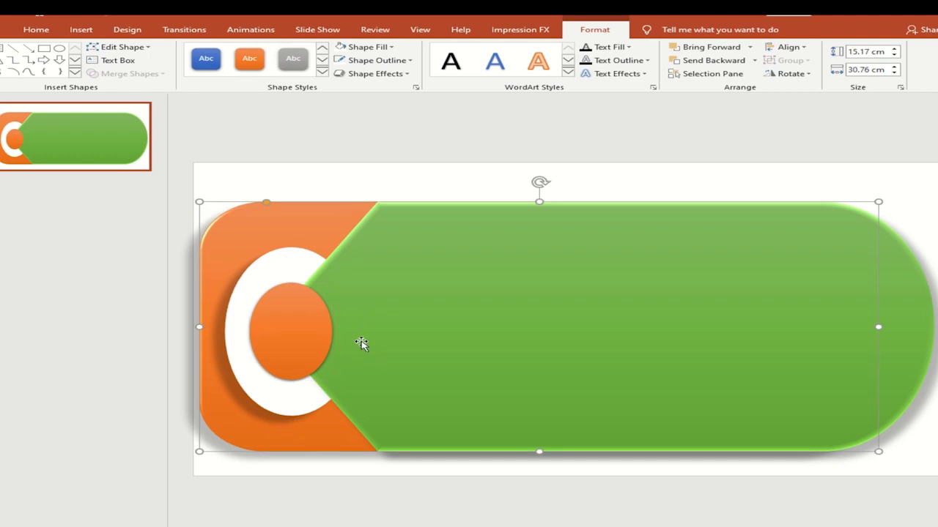
{"action": "left_click", "coordinate": [295, 349]}
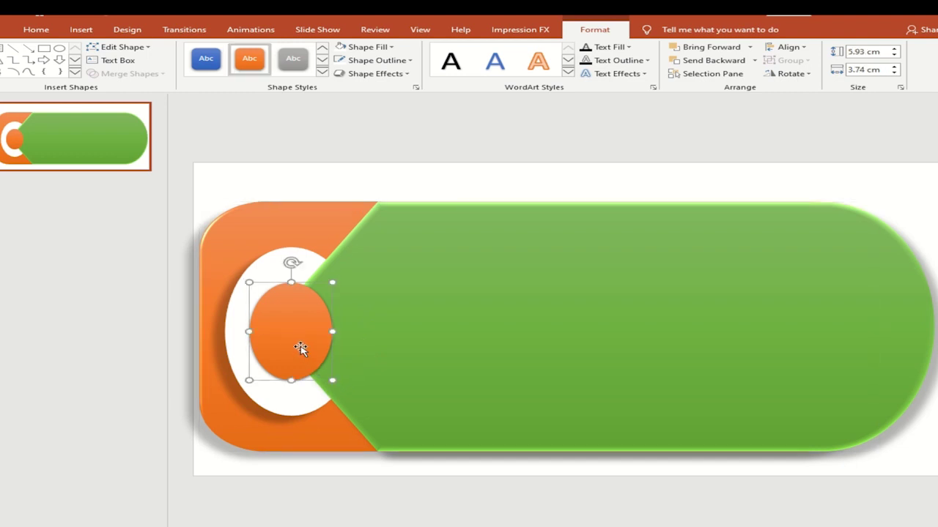
{"action": "left_click", "coordinate": [375, 74]}
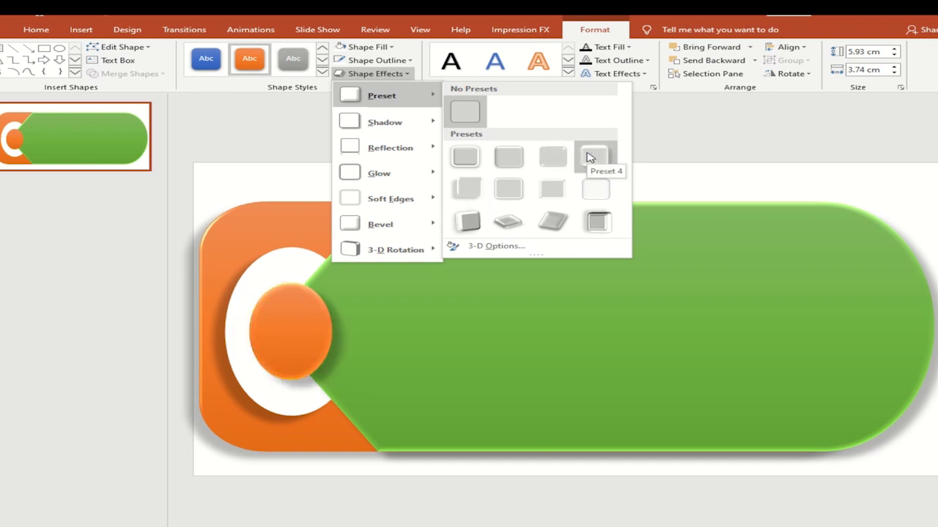
{"action": "left_click", "coordinate": [477, 195]}
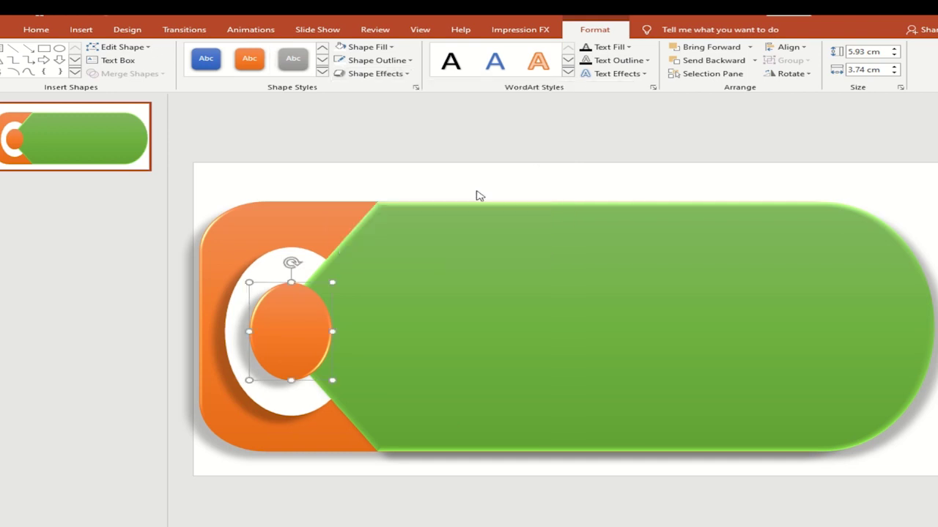
{"action": "left_click", "coordinate": [414, 183]}
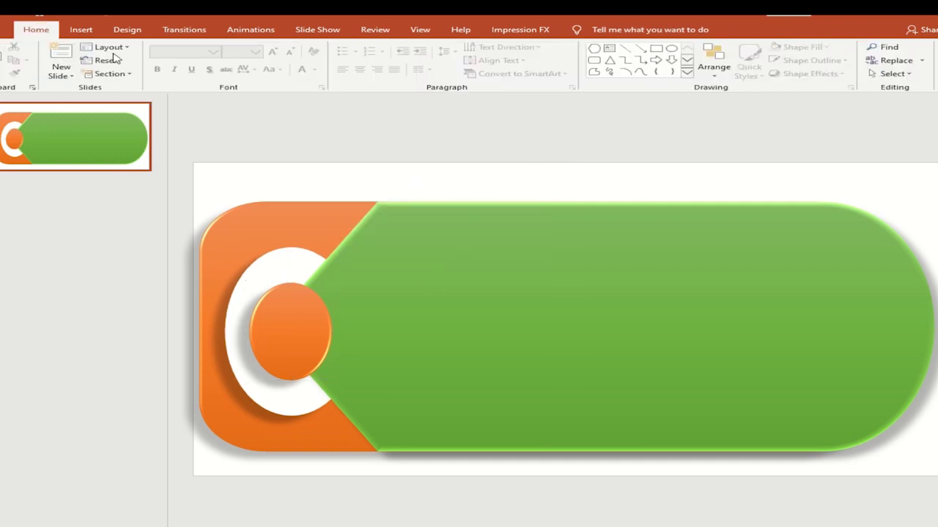
- Insert a WordArt box with 'Your text here' placeholder onto the green shape
{"action": "left_click", "coordinate": [81, 29]}
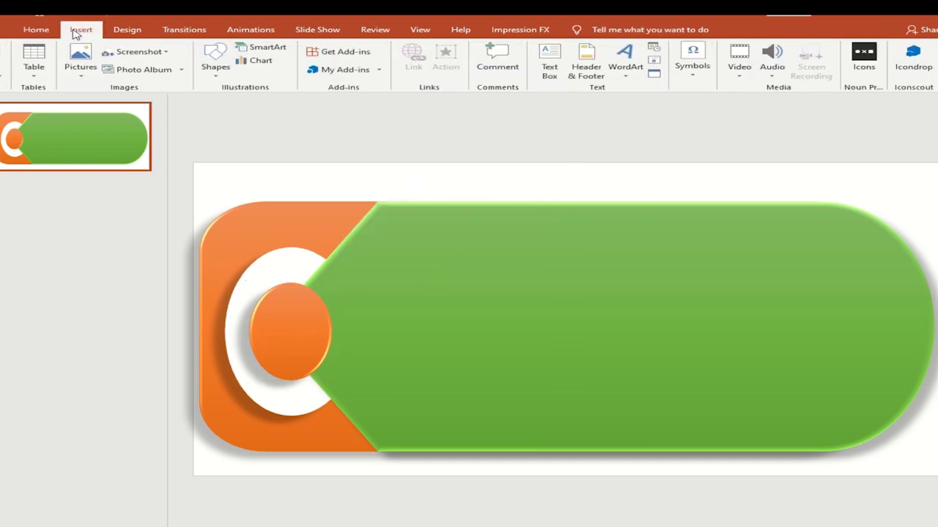
{"action": "left_click", "coordinate": [631, 77]}
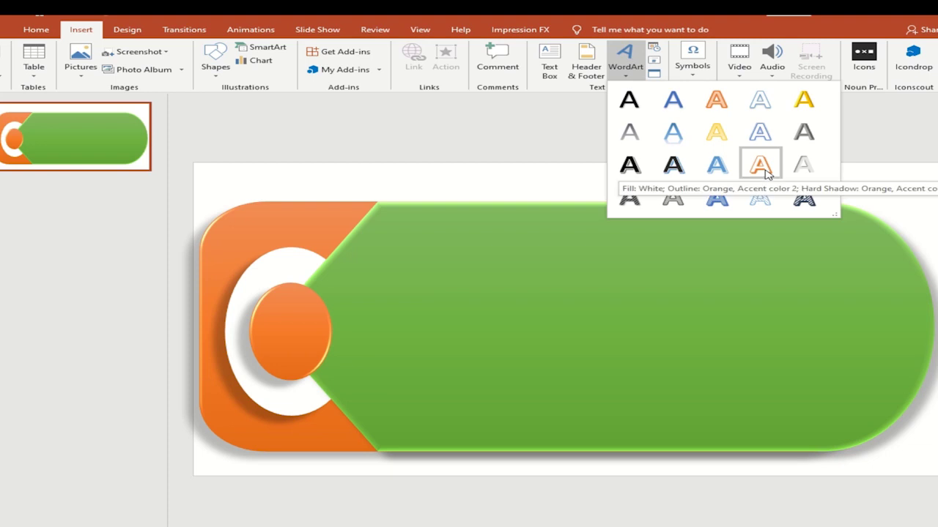
{"action": "left_click", "coordinate": [803, 134]}
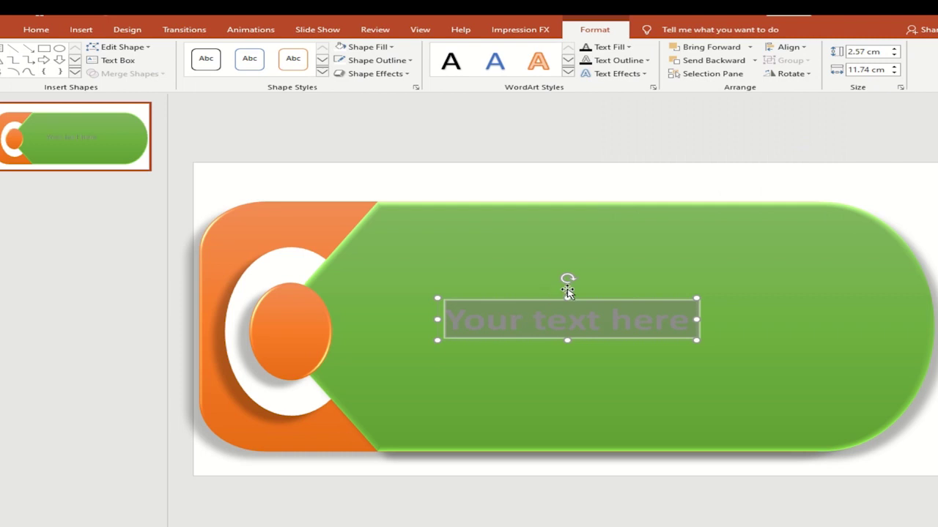
- Replace the WordArt placeholder with CITIZEN, then edit it to read 'ITI EN' and select it
{"action": "type", "text": "C"}
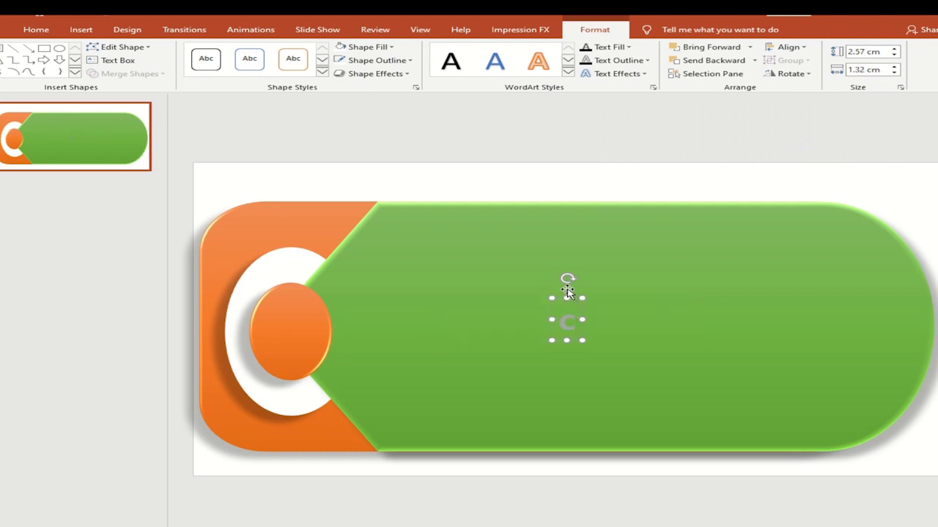
{"action": "type", "text": "itizen"}
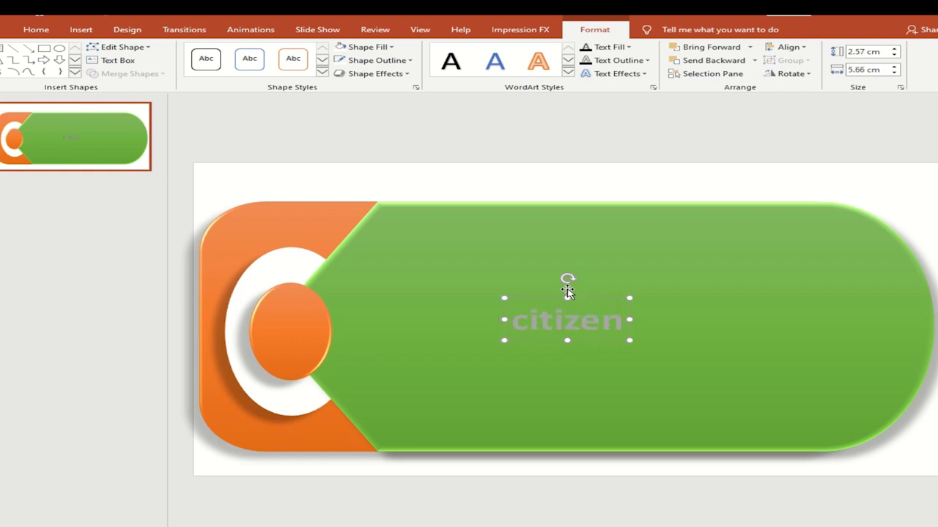
{"action": "key", "text": "BackSpace"}
{"action": "key", "text": "BackSpace"}
{"action": "key", "text": "BackSpace"}
{"action": "type", "text": "CITIZEN"}
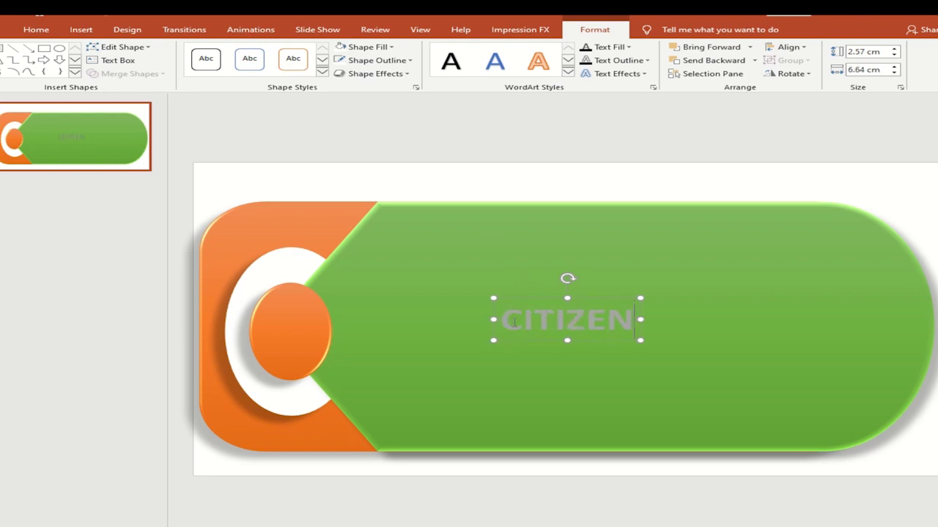
{"action": "key", "text": "BackSpace"}
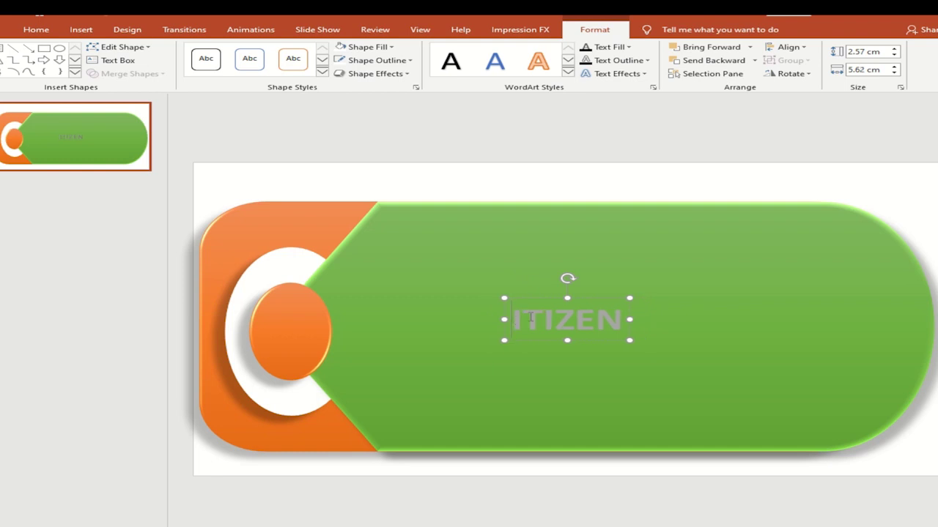
{"action": "key", "text": "Delete"}
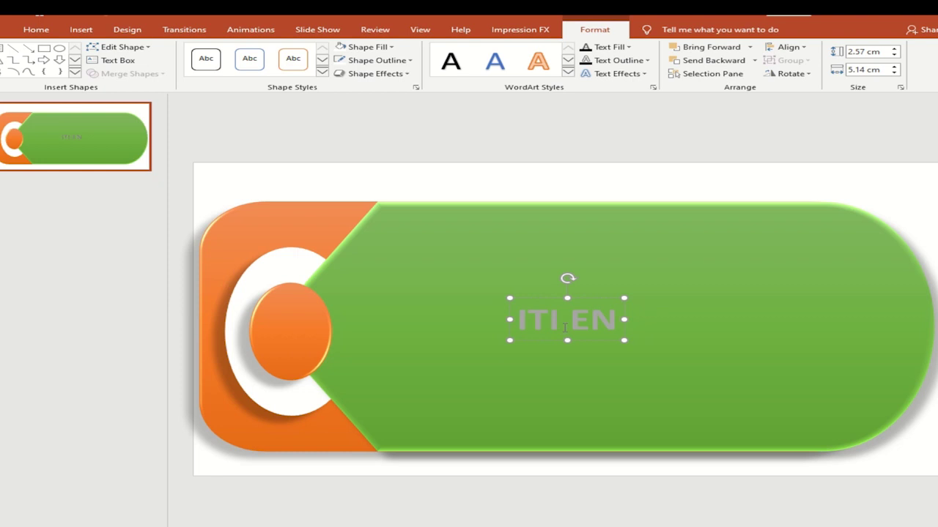
{"action": "left_click_drag", "start_coordinate": [521, 320], "coordinate": [623, 319]}
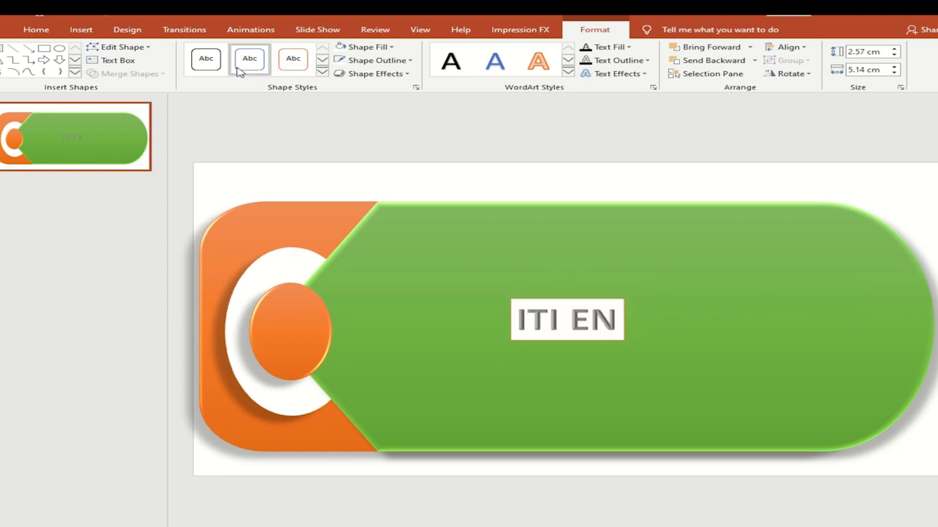
{"action": "left_click", "coordinate": [38, 33]}
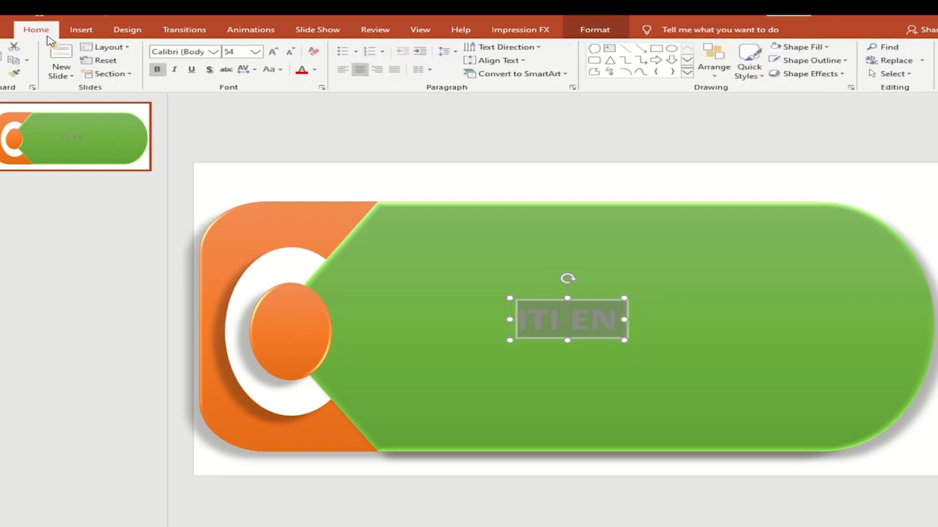
- Enlarge the ITI EN WordArt text to font size 240
{"action": "left_click", "coordinate": [242, 52]}
{"action": "type", "text": "180"}
{"action": "key", "text": "Return"}
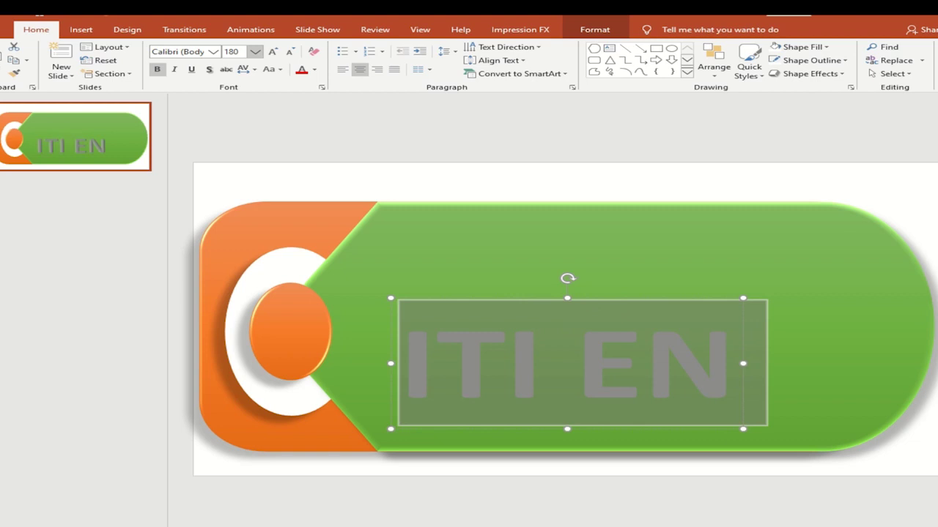
{"action": "type", "text": "200"}
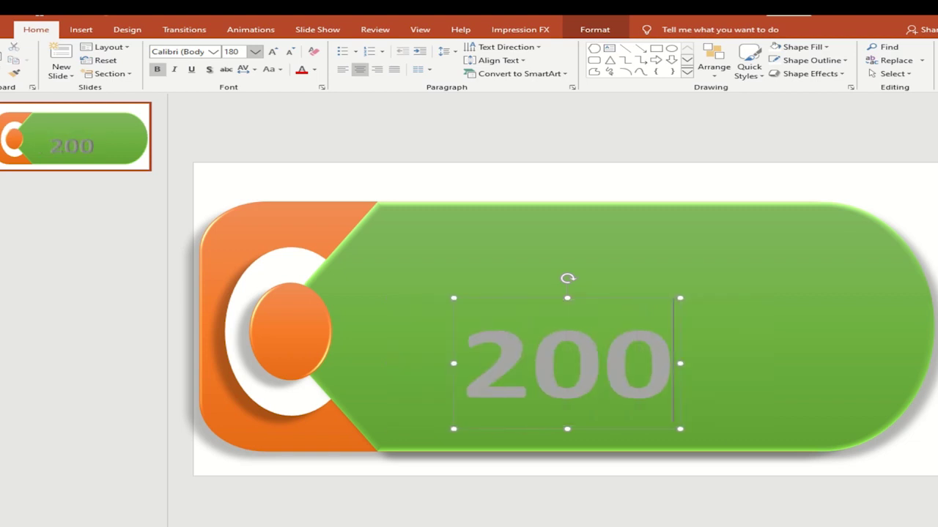
{"action": "key", "text": "ctrl+z"}
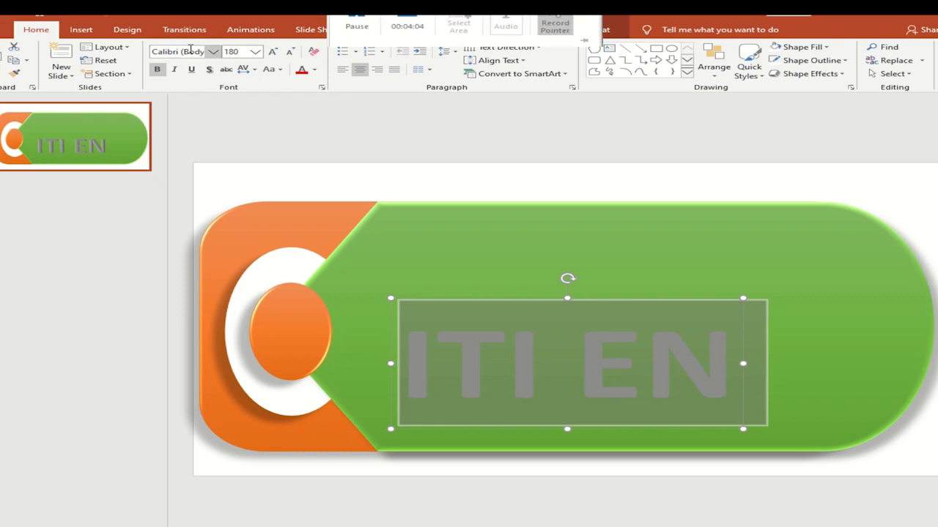
{"action": "left_click", "coordinate": [256, 53]}
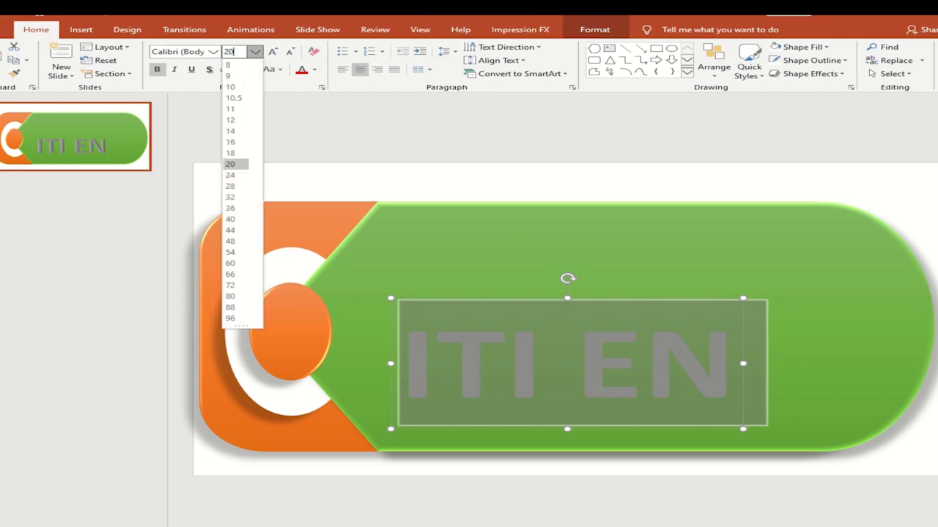
{"action": "type", "text": "200"}
{"action": "key", "text": "Return"}
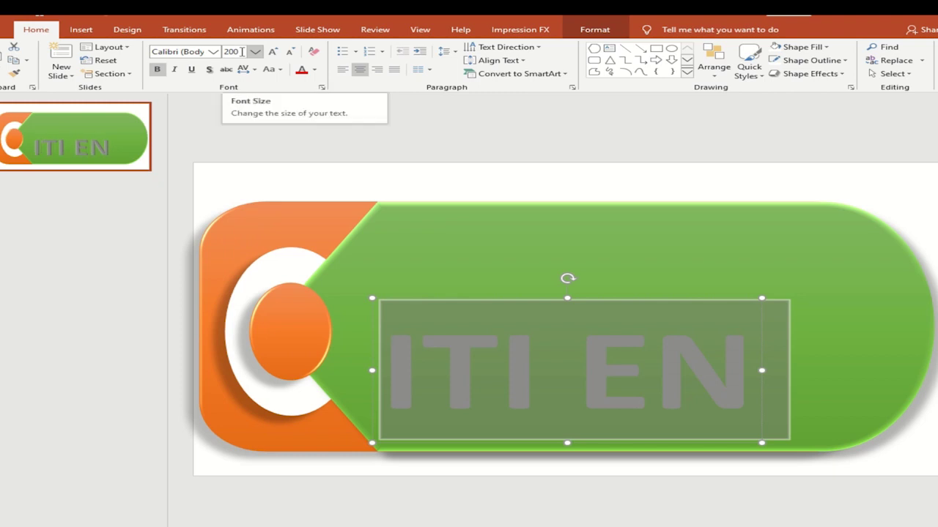
{"action": "left_click", "coordinate": [241, 52]}
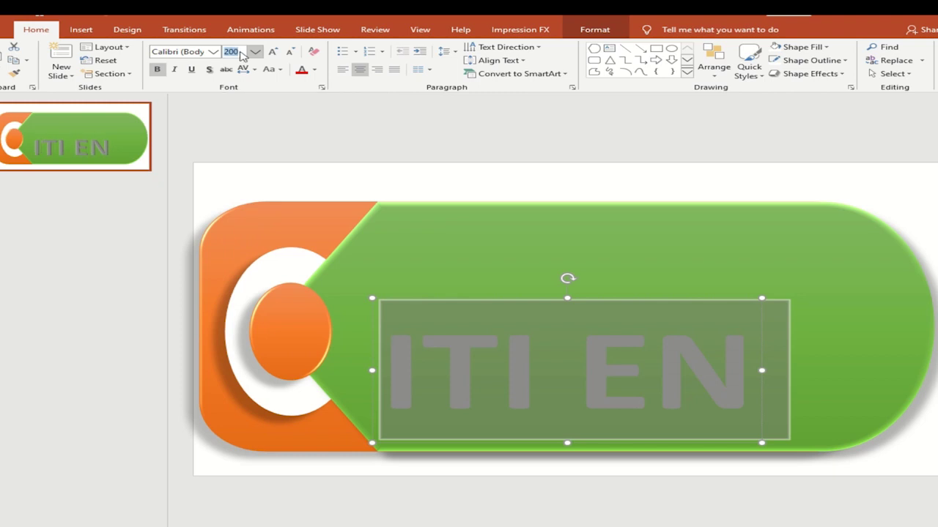
{"action": "type", "text": "24"}
{"action": "key", "text": "Return"}
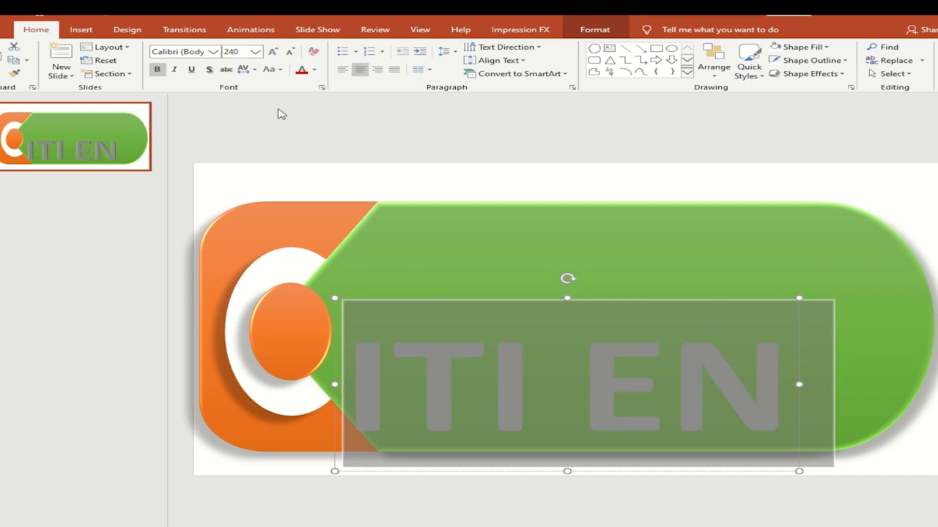
{"action": "left_click", "coordinate": [213, 52]}
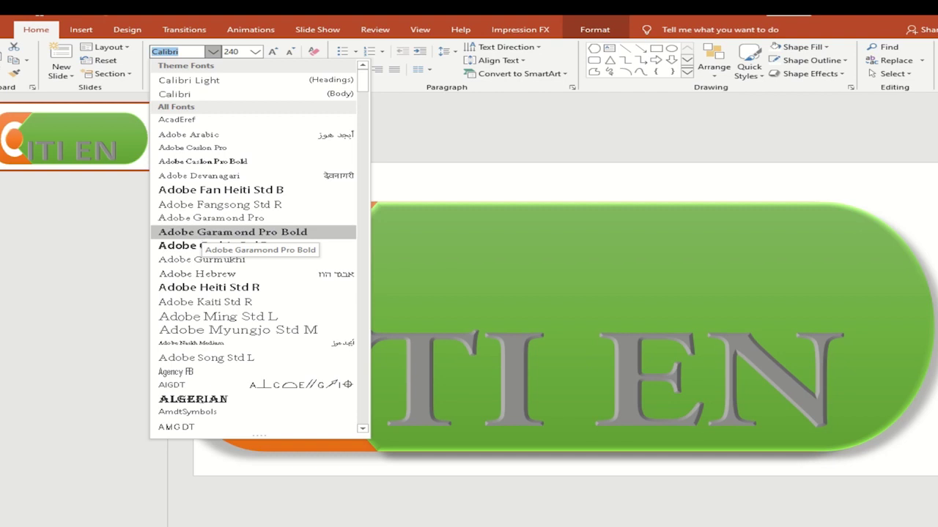
- Set the ITI EN text in the Bauhaus 93 font
{"action": "type", "text": "bauhaus 93"}
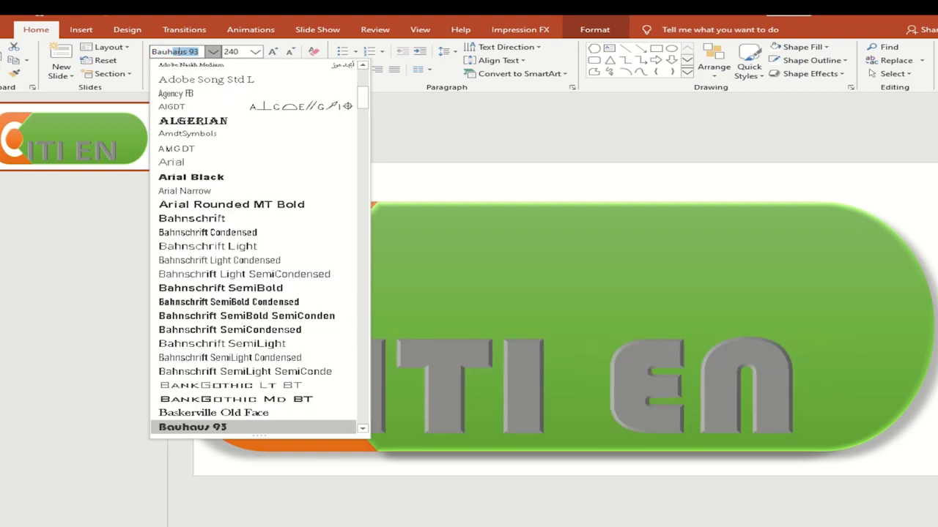
{"action": "key", "text": "Return"}
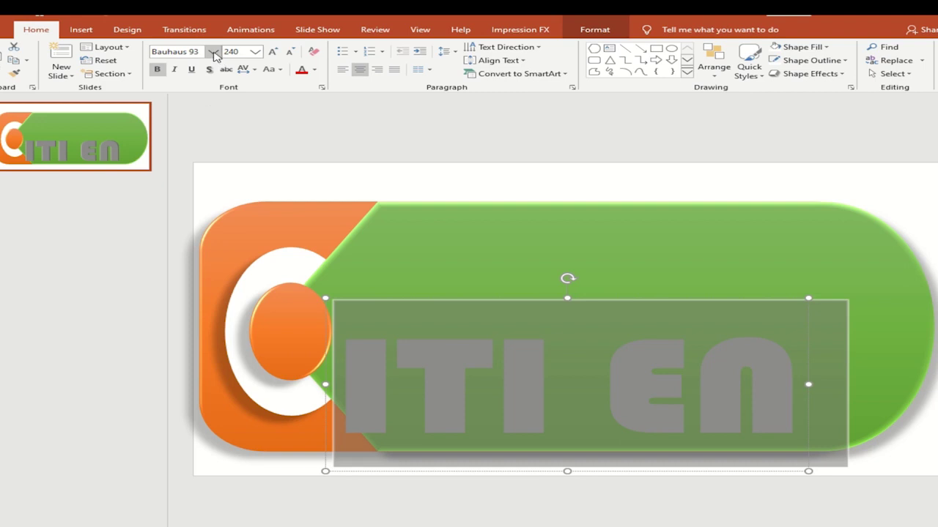
{"action": "left_click", "coordinate": [155, 52]}
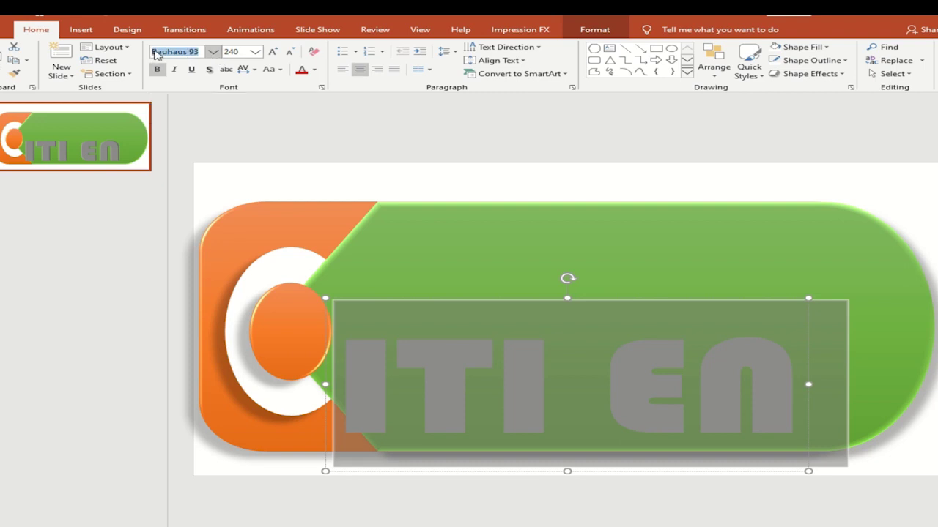
- Move the text higher in the green banner, widen its box, and widen the ITI–EN gap
{"action": "left_click", "coordinate": [525, 314]}
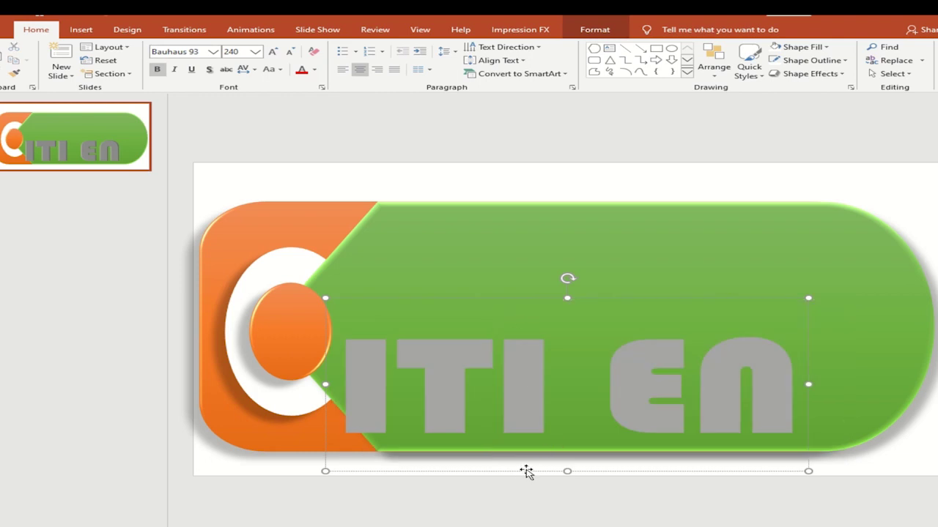
{"action": "mouse_move", "coordinate": [525, 471]}
{"action": "left_mouse_down"}
{"action": "mouse_move", "coordinate": [527, 411]}
{"action": "mouse_move", "coordinate": [534, 418]}
{"action": "left_mouse_up"}
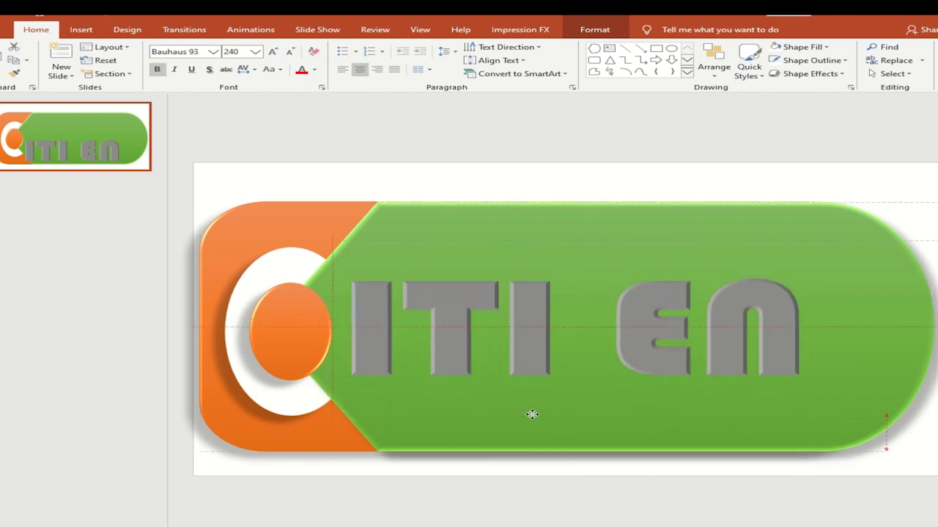
{"action": "left_click_drag", "start_coordinate": [819, 328], "coordinate": [918, 326]}
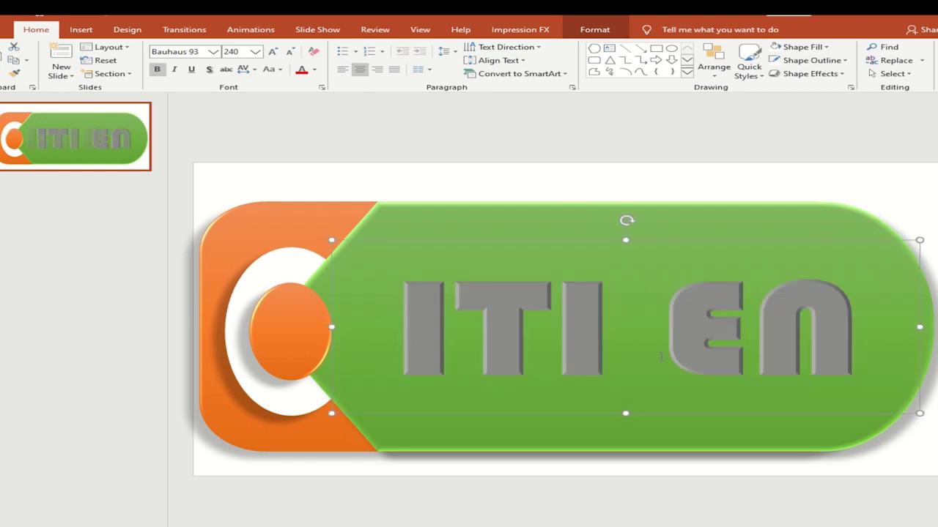
{"action": "left_click", "coordinate": [634, 340]}
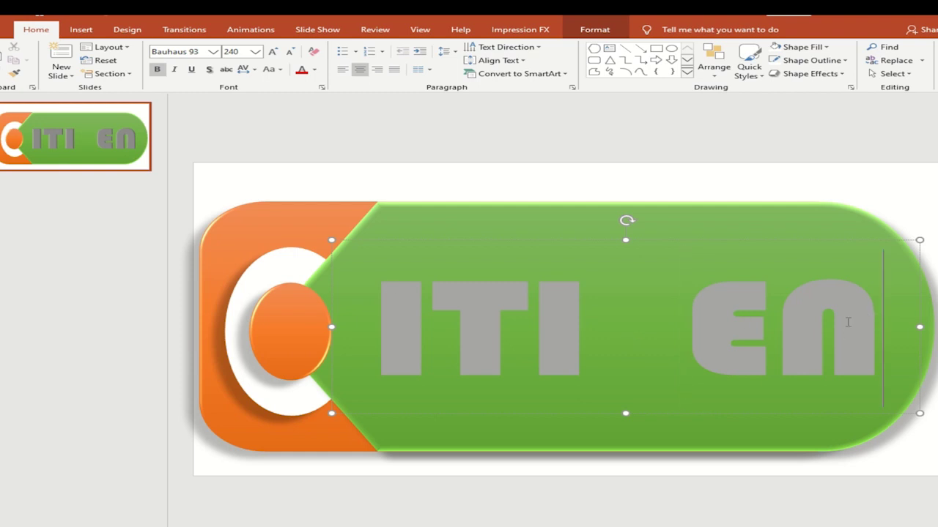
{"action": "left_click_drag", "start_coordinate": [883, 326], "coordinate": [370, 326]}
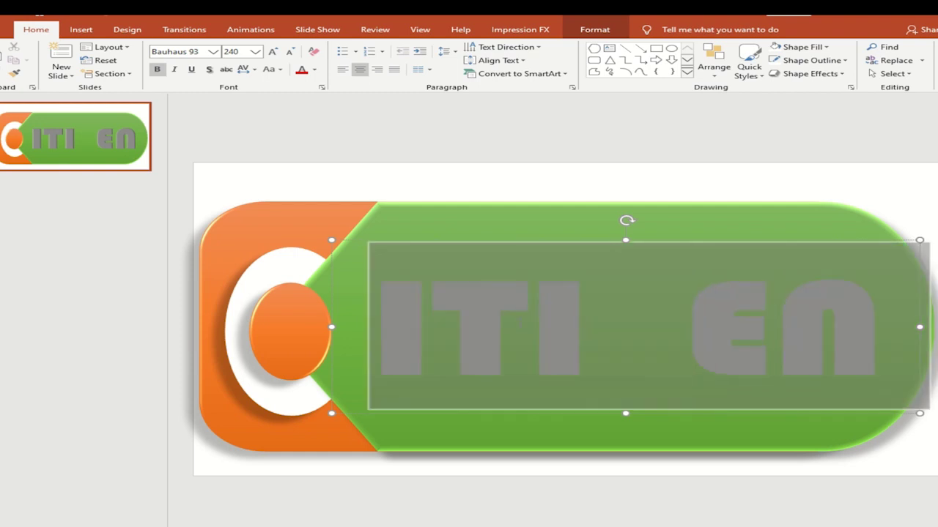
- Make the ITI EN lettering white with a text shadow, then deselect to check the result
{"action": "left_click", "coordinate": [315, 69]}
{"action": "left_click", "coordinate": [305, 97]}
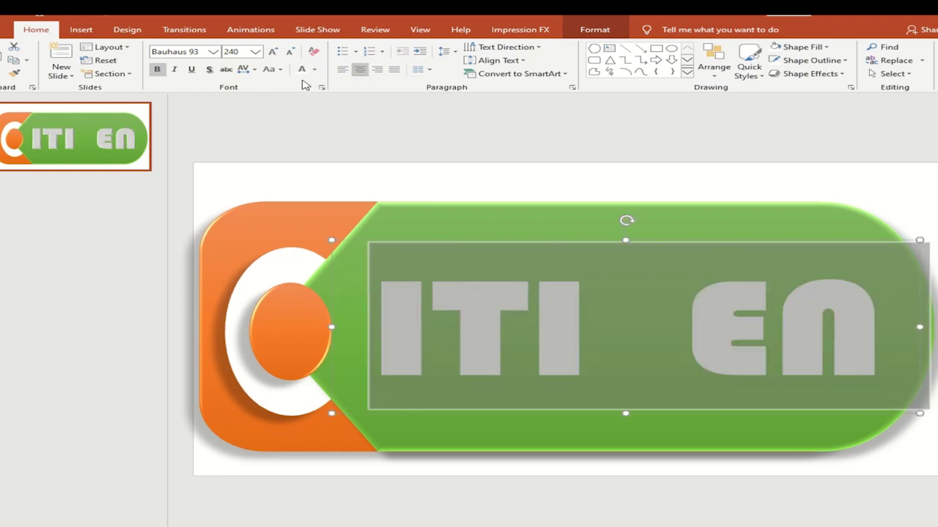
{"action": "left_click", "coordinate": [210, 70]}
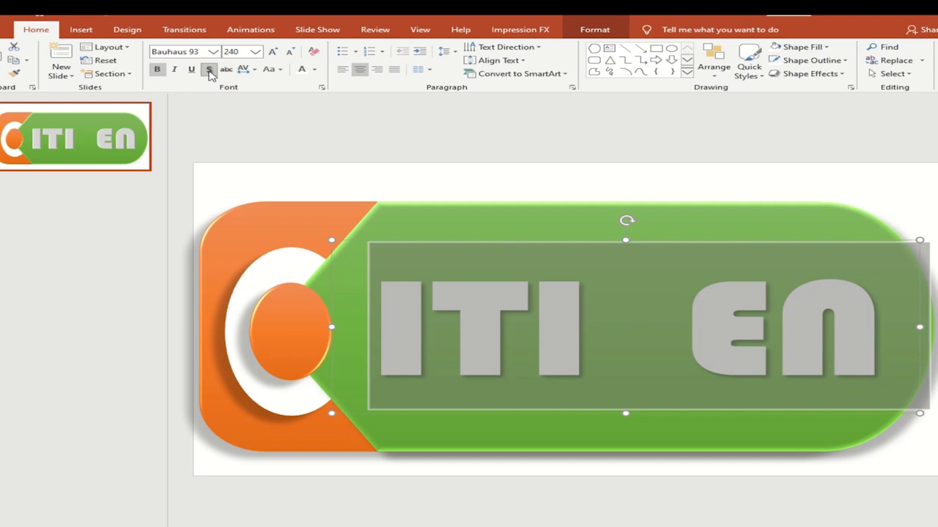
{"action": "left_click", "coordinate": [402, 173]}
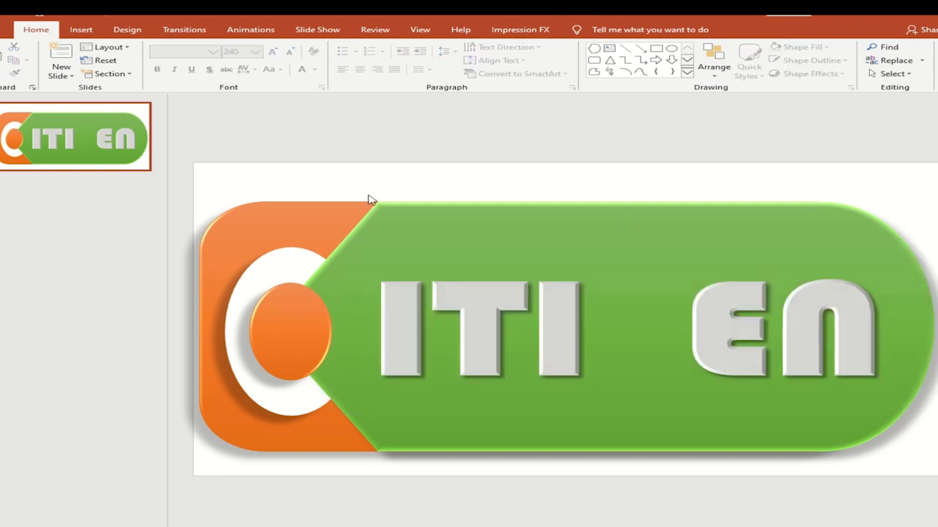
{"action": "left_click", "coordinate": [518, 357]}
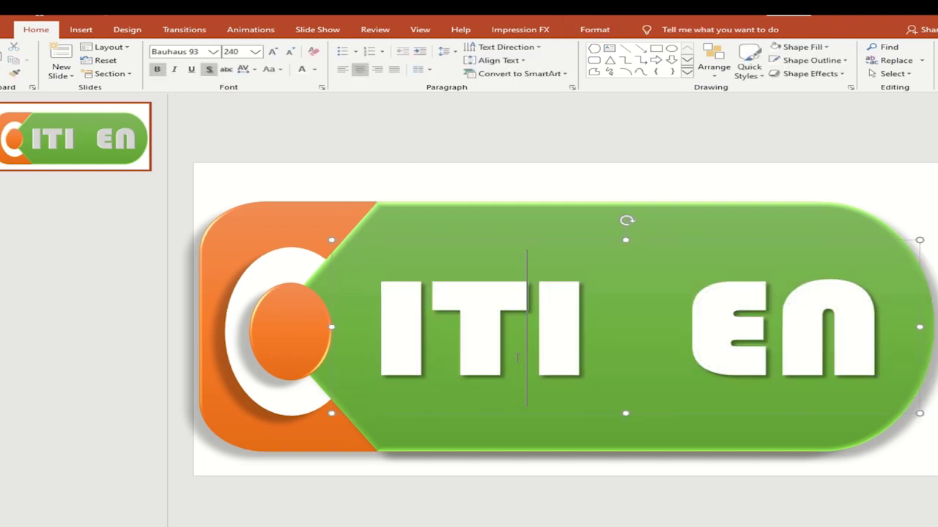
{"action": "left_click", "coordinate": [396, 167]}
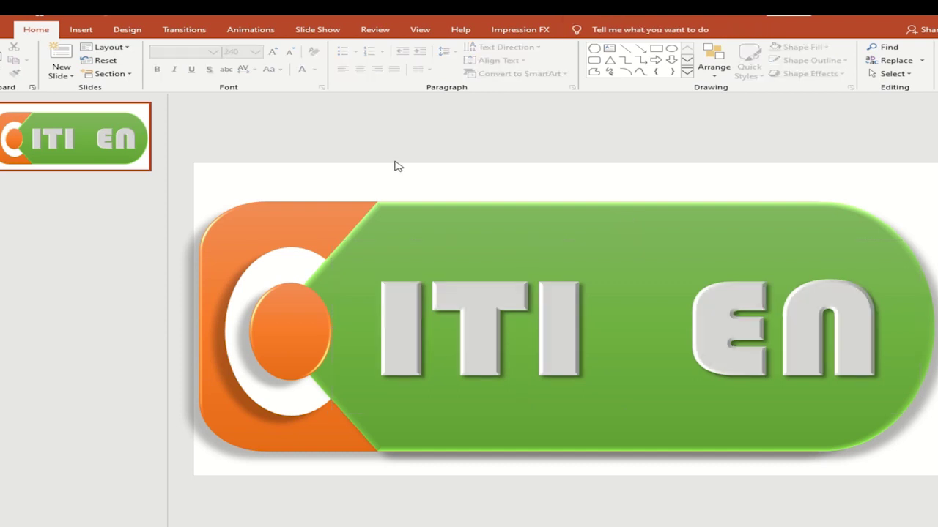
{"action": "left_click", "coordinate": [95, 33]}
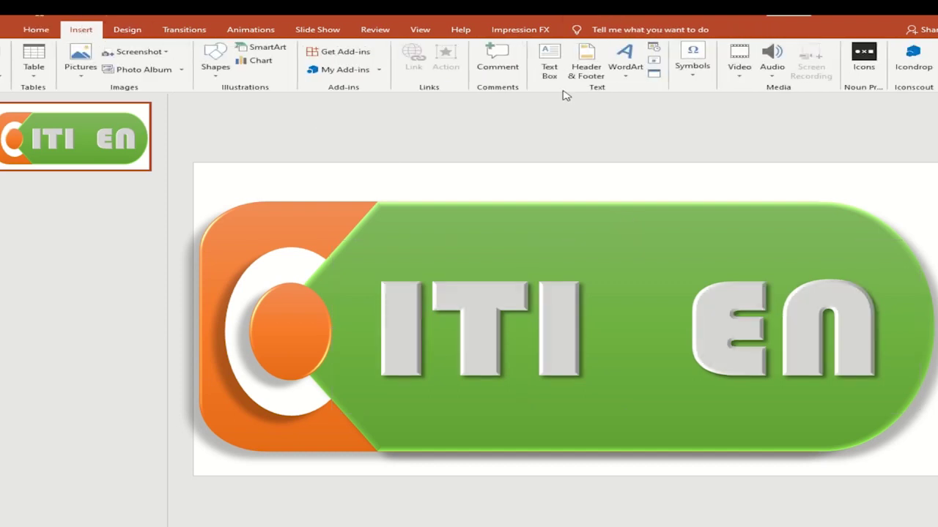
- Insert a new WordArt text box containing the letter Z
{"action": "left_click", "coordinate": [628, 73]}
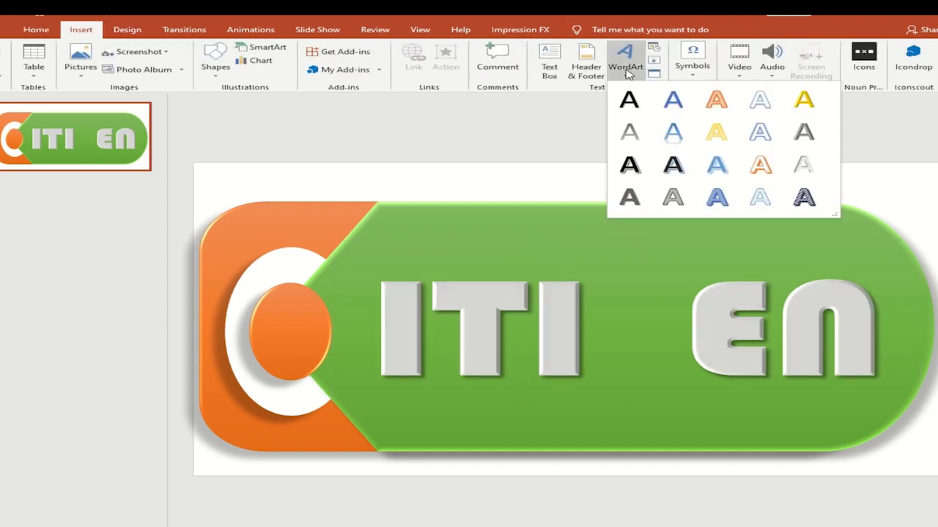
{"action": "left_click", "coordinate": [804, 132]}
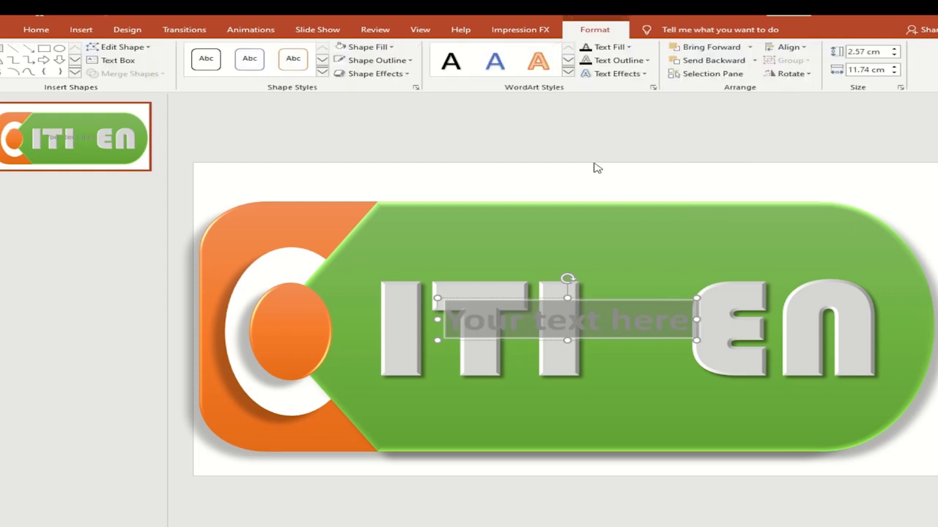
{"action": "type", "text": "Z"}
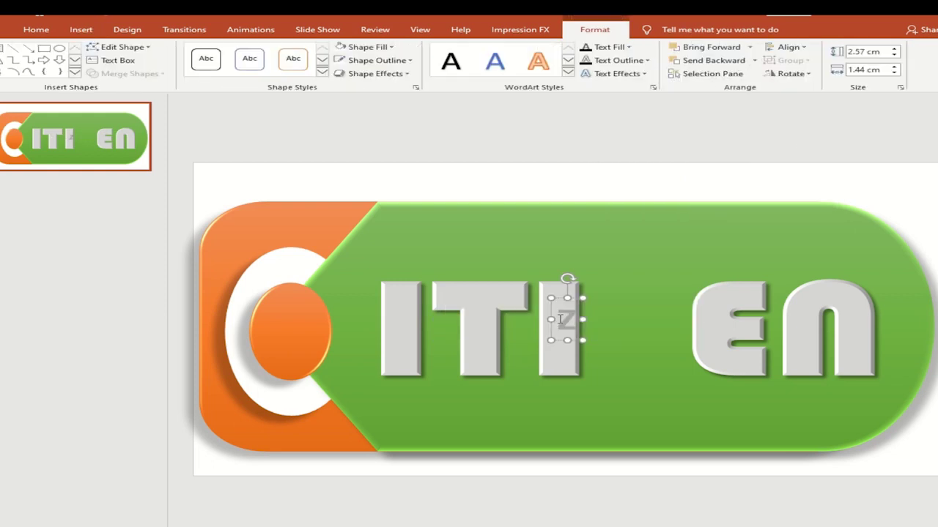
{"action": "left_click_drag", "start_coordinate": [559, 320], "coordinate": [585, 323]}
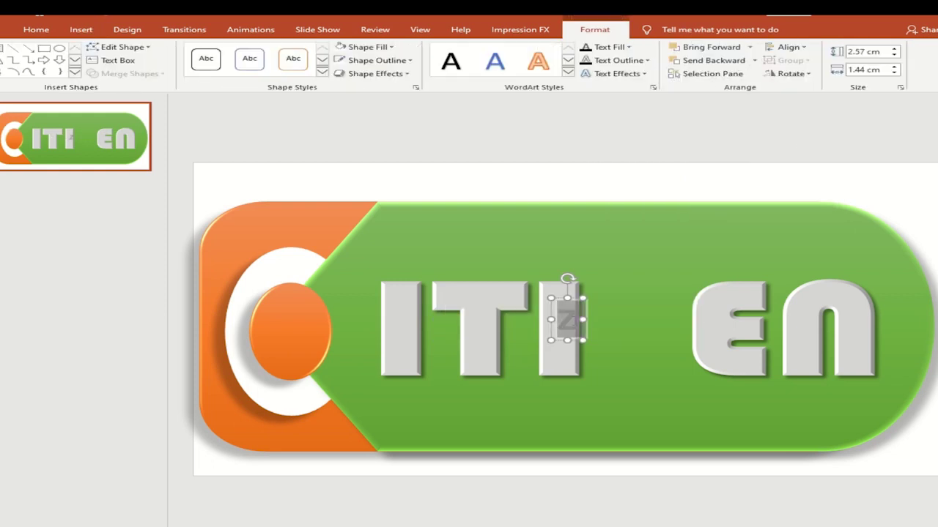
- Format the Z as 240-pt Bauhaus 93 in light grey and tilt it clockwise
{"action": "left_click", "coordinate": [34, 32]}
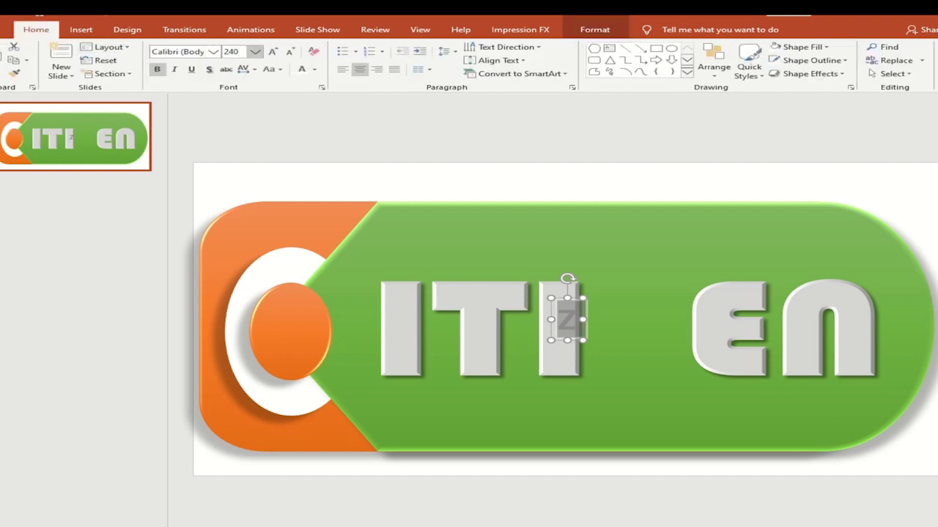
{"action": "key", "text": "Return"}
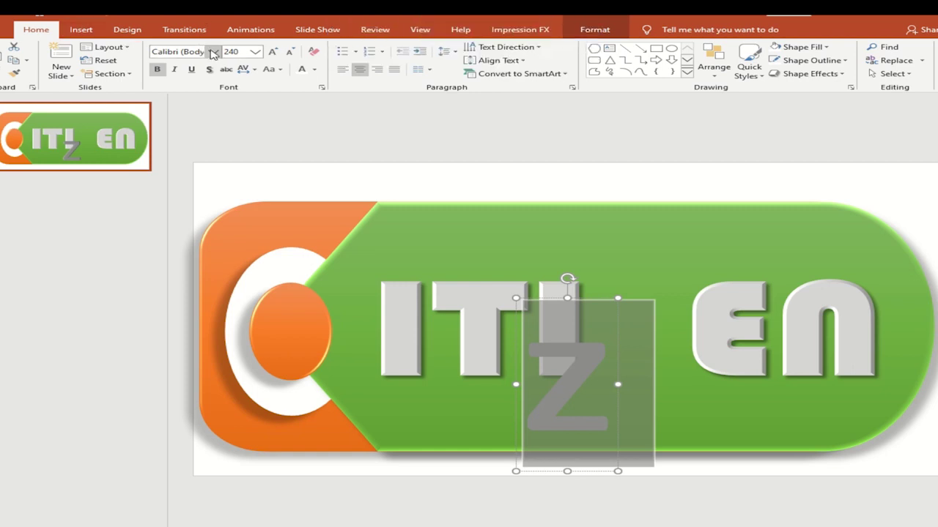
{"action": "left_click", "coordinate": [213, 51]}
{"action": "left_click", "coordinate": [191, 118]}
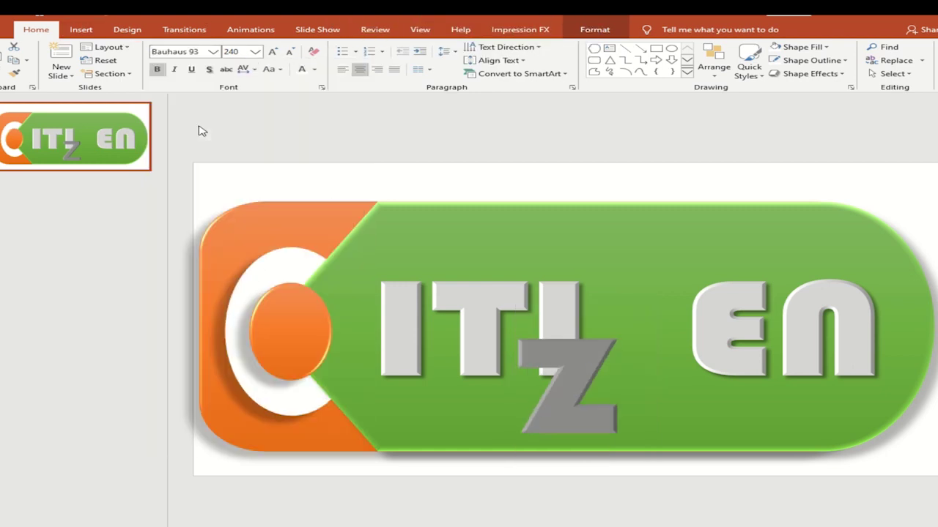
{"action": "left_click", "coordinate": [315, 70]}
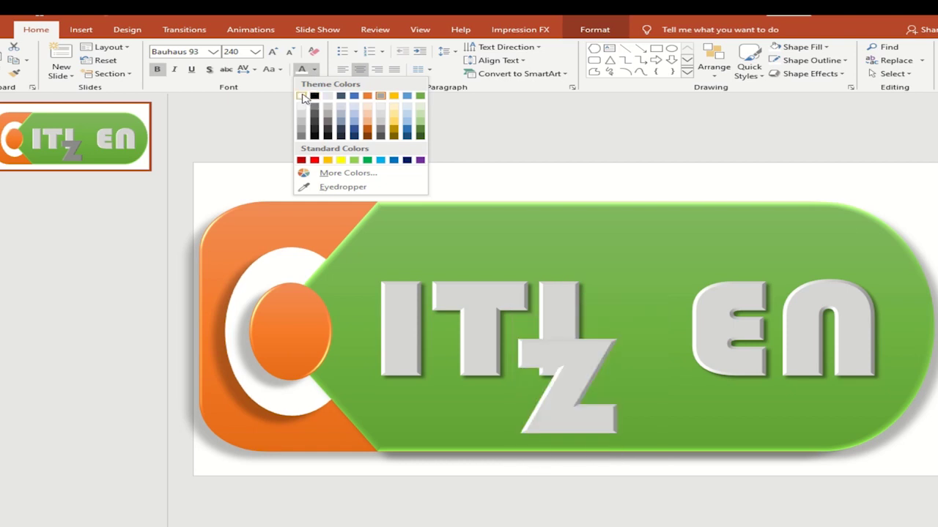
{"action": "left_click", "coordinate": [304, 96]}
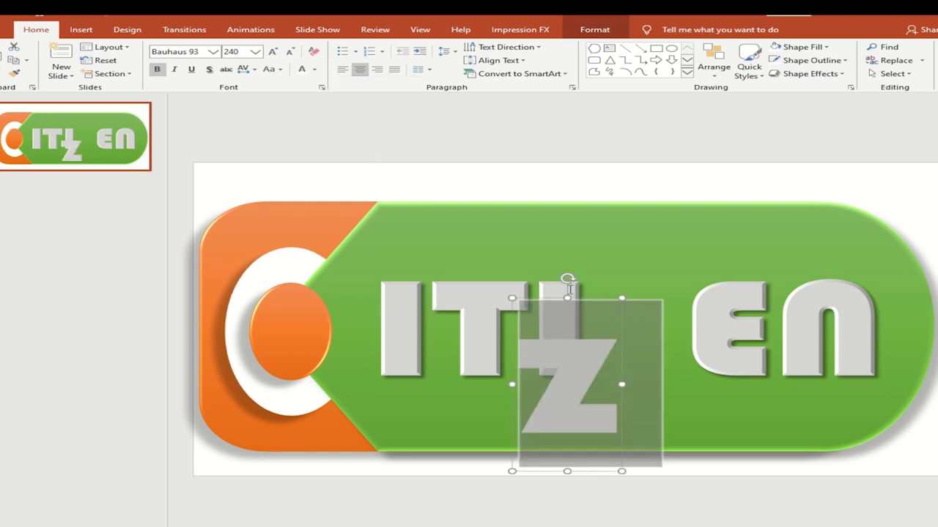
{"action": "left_click_drag", "start_coordinate": [566, 278], "coordinate": [638, 321]}
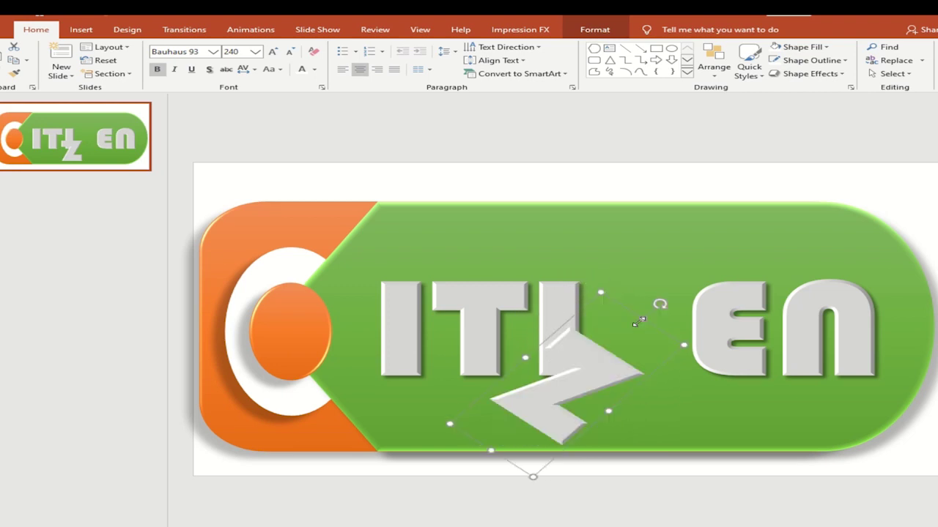
- Move the rotated Z up between the letters and nudge the main lettering into place
{"action": "left_click_drag", "start_coordinate": [630, 389], "coordinate": [698, 336]}
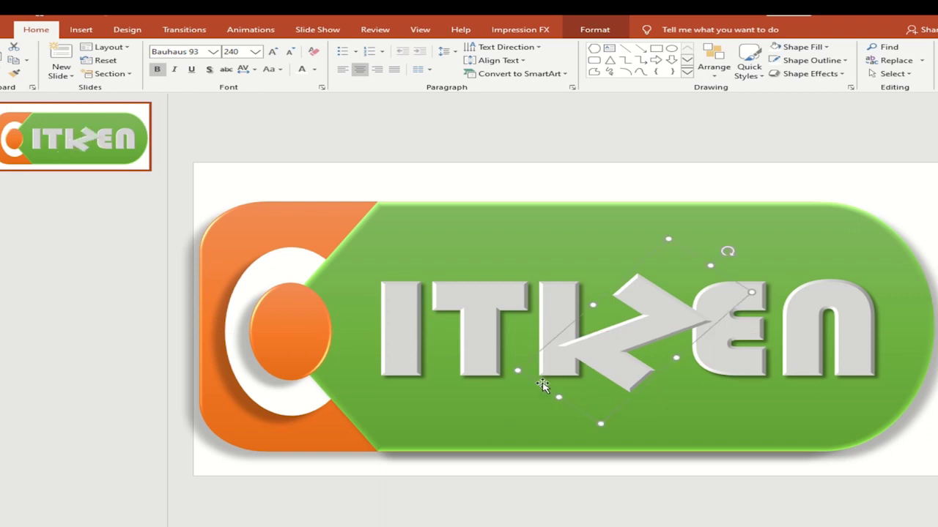
{"action": "left_click", "coordinate": [474, 293]}
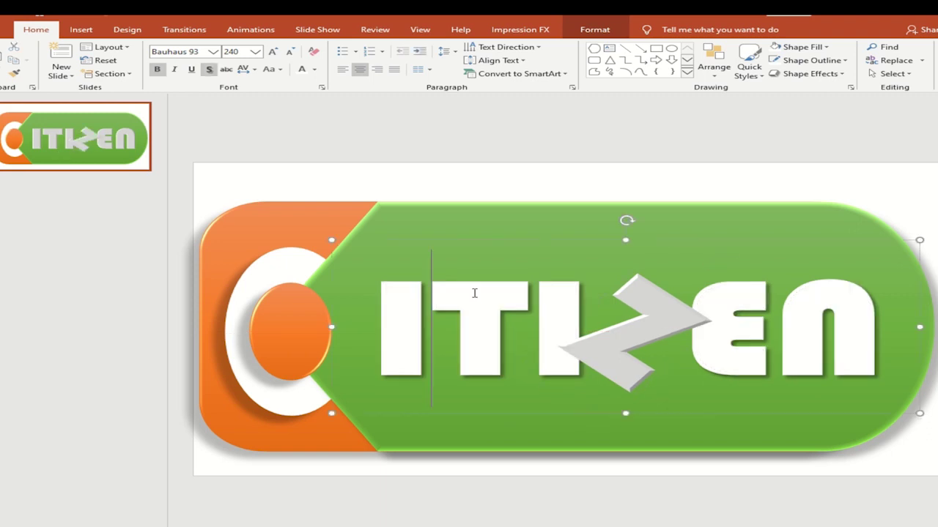
{"action": "left_click", "coordinate": [468, 240]}
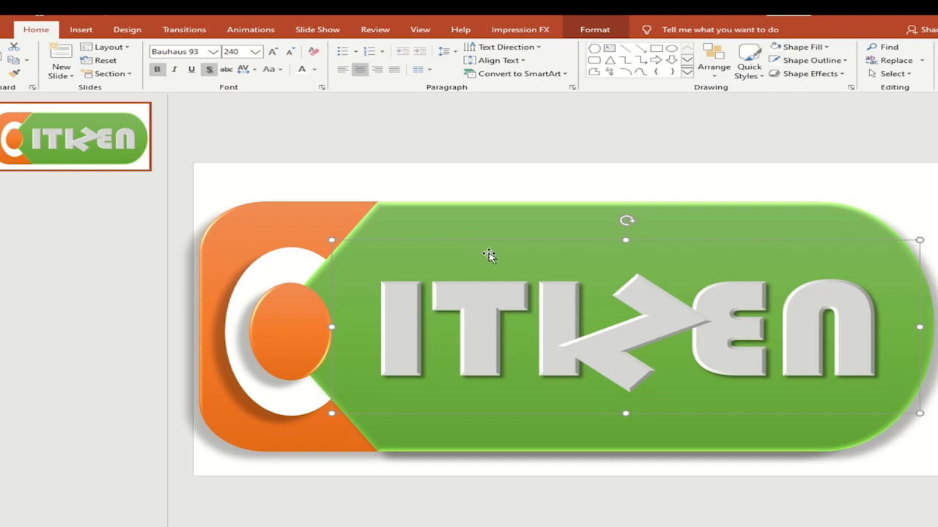
{"action": "key", "text": "Up"}
{"action": "key", "text": "Up"}
{"action": "key", "text": "Up"}
{"action": "key", "text": "ctrl+Down"}
{"action": "key", "text": "ctrl+Down"}
{"action": "key", "text": "ctrl+Down"}
{"action": "key", "text": "ctrl+Down"}
{"action": "key", "text": "ctrl+Down"}
{"action": "key", "text": "ctrl+Down"}
{"action": "key", "text": "ctrl+Down"}
{"action": "key", "text": "ctrl+Down"}
{"action": "key", "text": "ctrl+Down"}
{"action": "key", "text": "ctrl+Down"}
{"action": "key", "text": "ctrl+Down"}
{"action": "key", "text": "ctrl+Down"}
{"action": "key", "text": "ctrl+Down"}
- Shift the Z arrow slightly up into line, then bring up the WordArt style gallery
{"action": "left_click", "coordinate": [648, 356]}
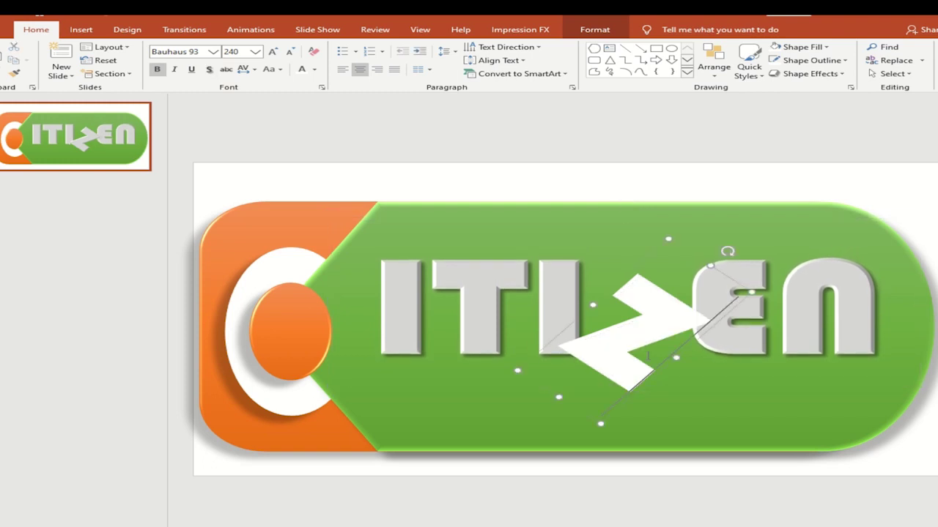
{"action": "left_click_drag", "start_coordinate": [648, 387], "coordinate": [641, 370]}
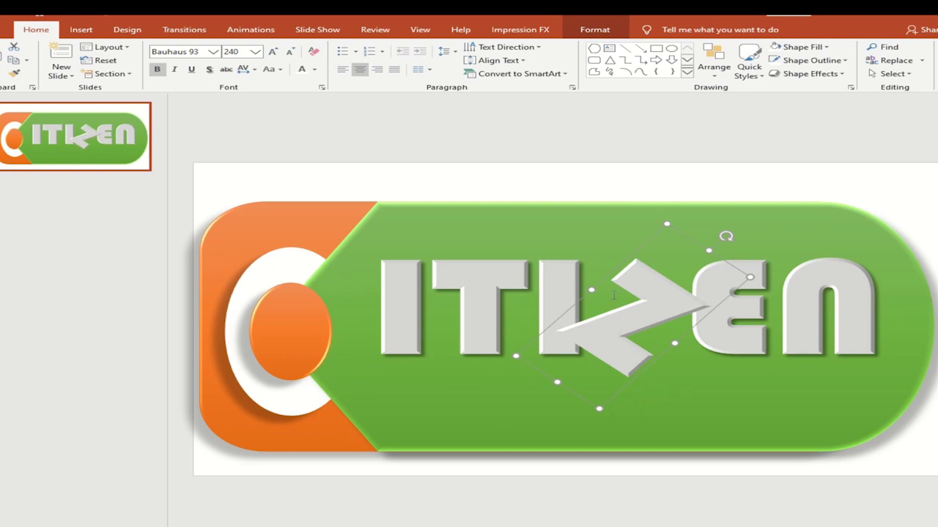
{"action": "left_click", "coordinate": [579, 198]}
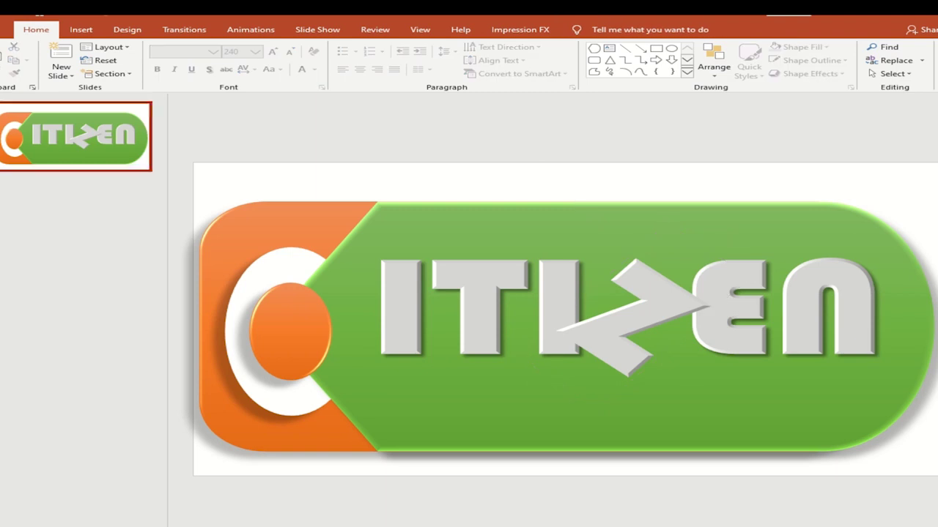
{"action": "left_click", "coordinate": [83, 33]}
{"action": "left_click", "coordinate": [631, 82]}
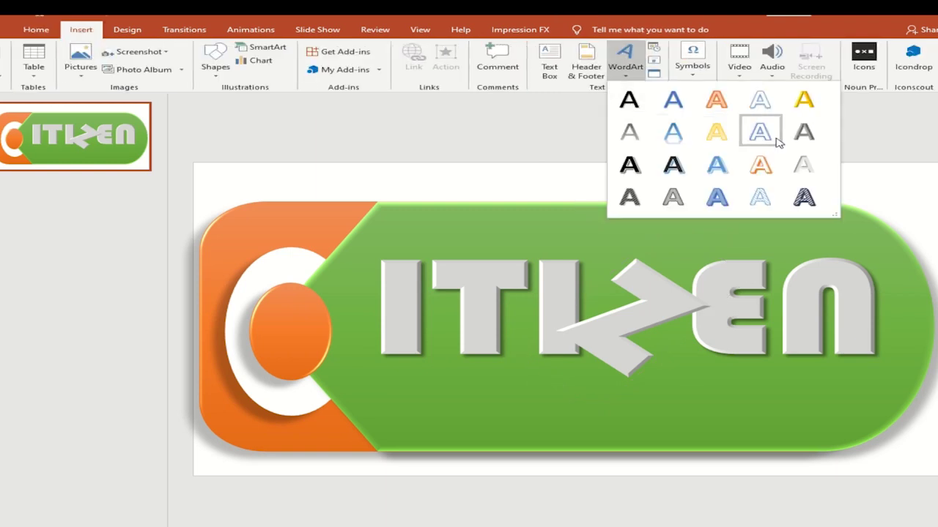
- Add a WordArt word 'TELEVISION' below the big letters and select the whole word
{"action": "left_click", "coordinate": [804, 132]}
{"action": "type", "text": "EEV"}
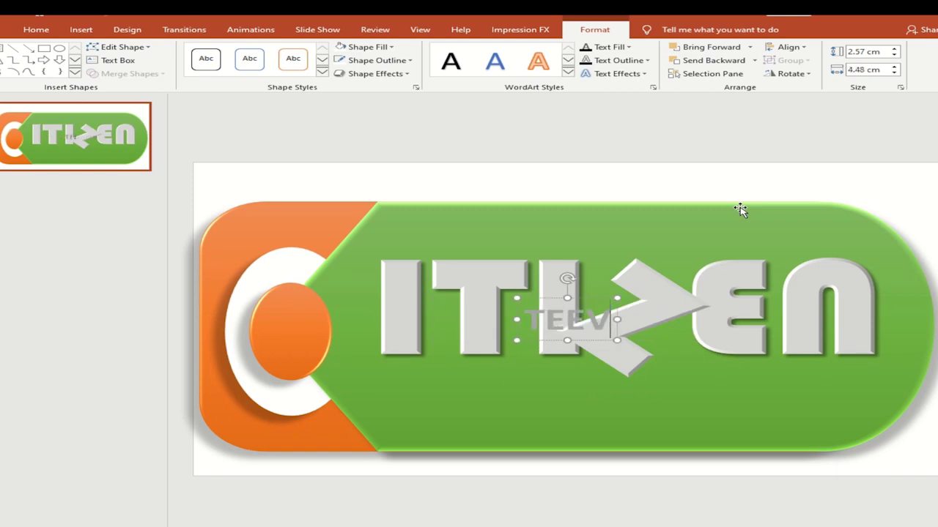
{"action": "type", "text": "ISION"}
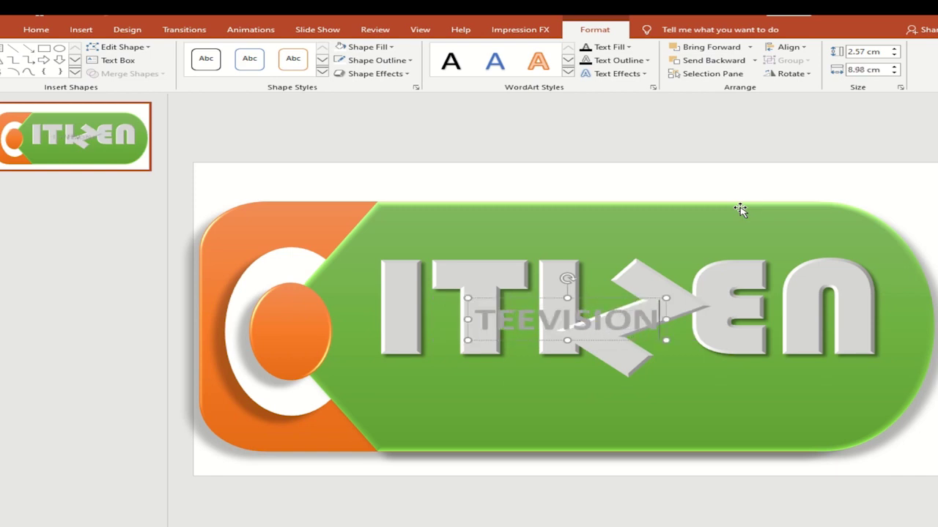
{"action": "left_click_drag", "start_coordinate": [612, 302], "coordinate": [557, 392]}
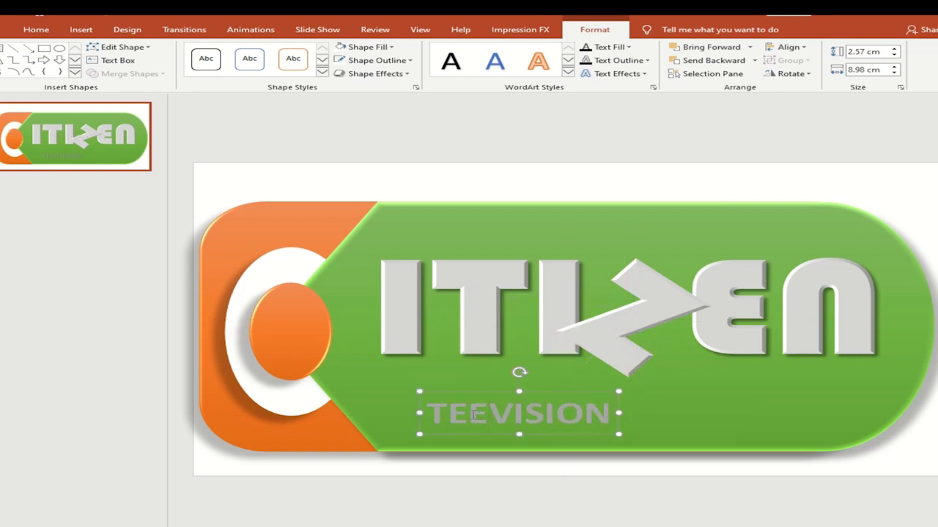
{"action": "type", "text": "L"}
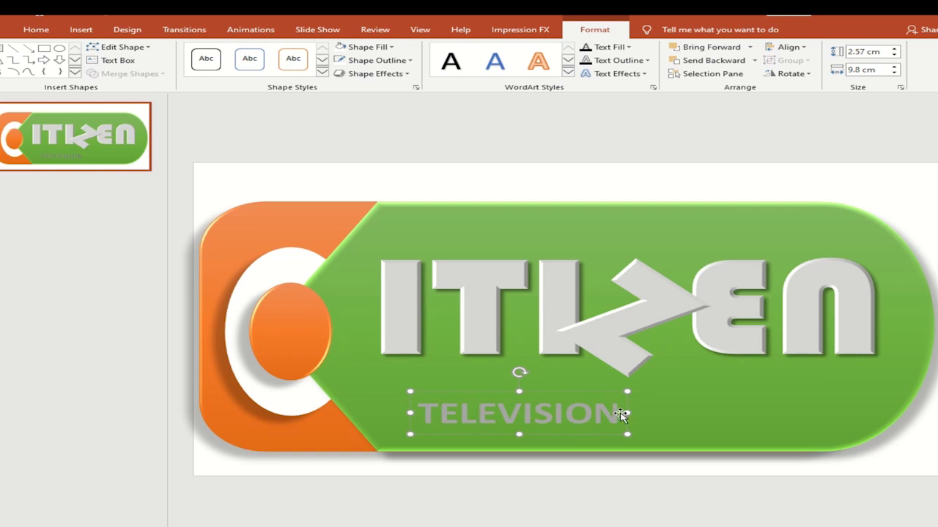
{"action": "double_click", "coordinate": [621, 414]}
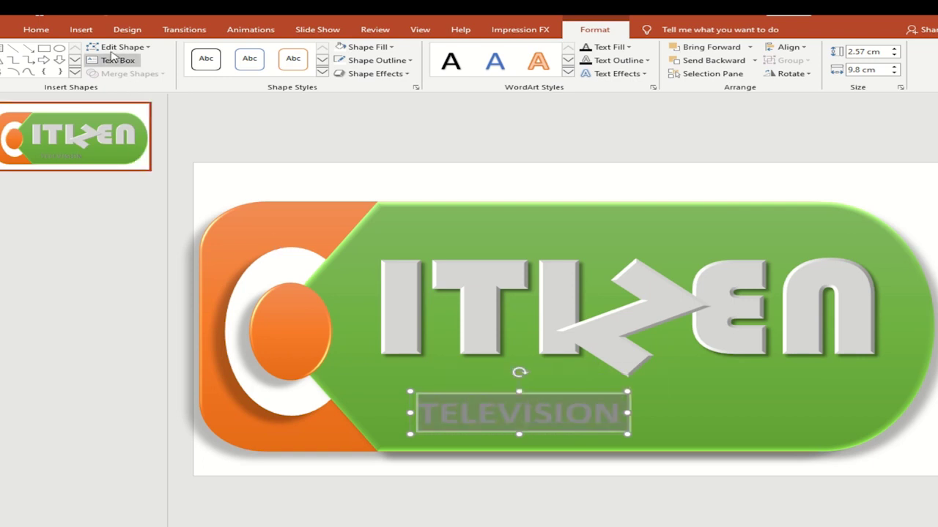
{"action": "left_click", "coordinate": [36, 29]}
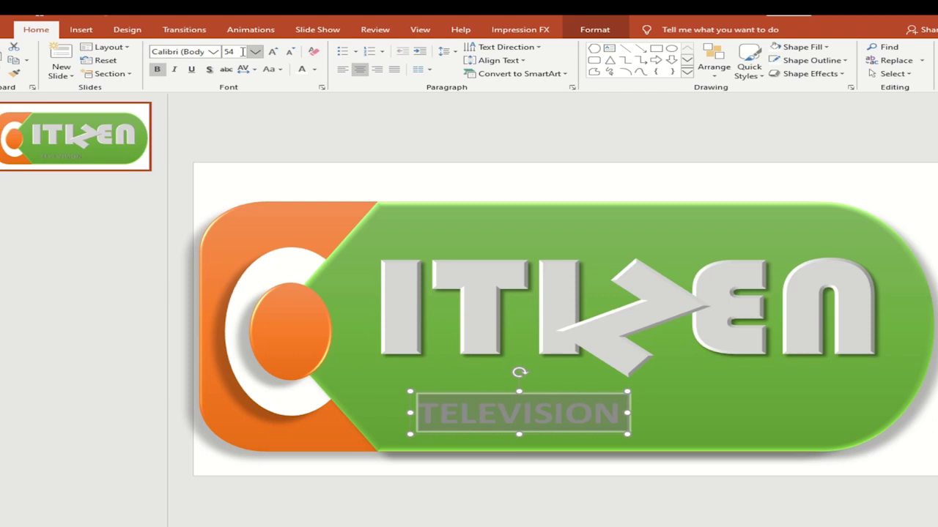
- Make TELEVISION 100-pt Bauhaus 93, lighter with a shadow, and begin a freeform map outline
{"action": "type", "text": "100"}
{"action": "key", "text": "Return"}
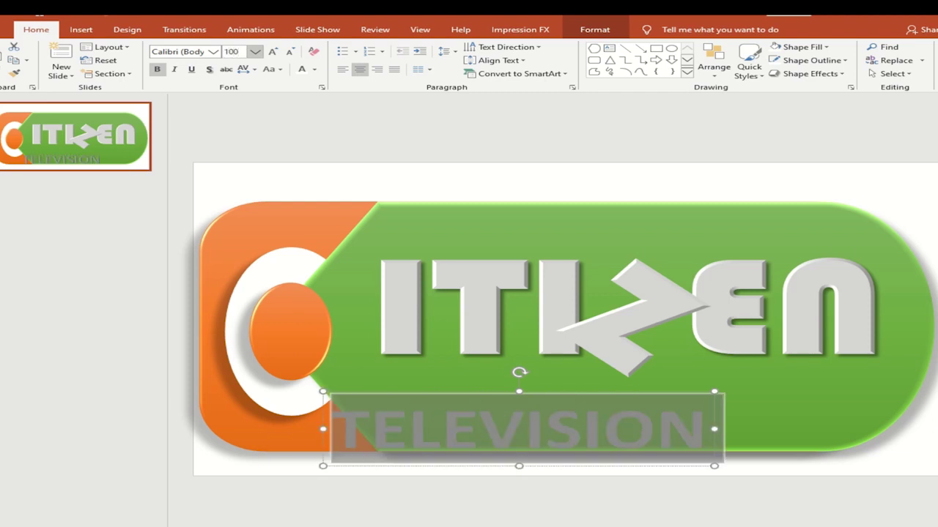
{"action": "left_click", "coordinate": [213, 52]}
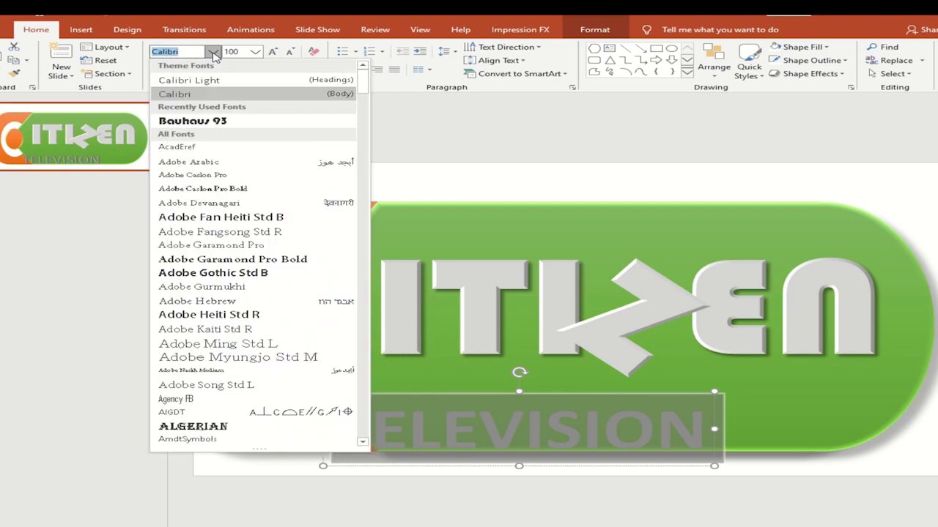
{"action": "left_click", "coordinate": [209, 121]}
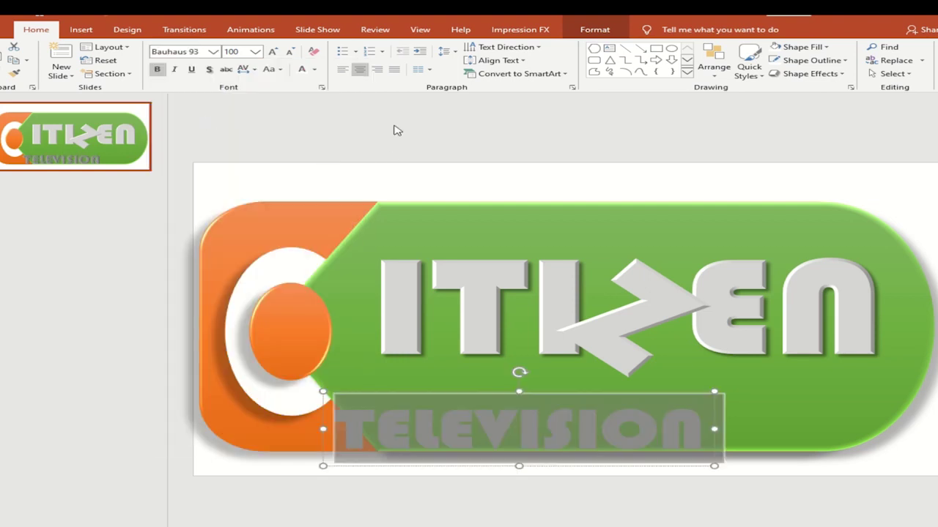
{"action": "left_click", "coordinate": [301, 69]}
{"action": "left_click", "coordinate": [211, 70]}
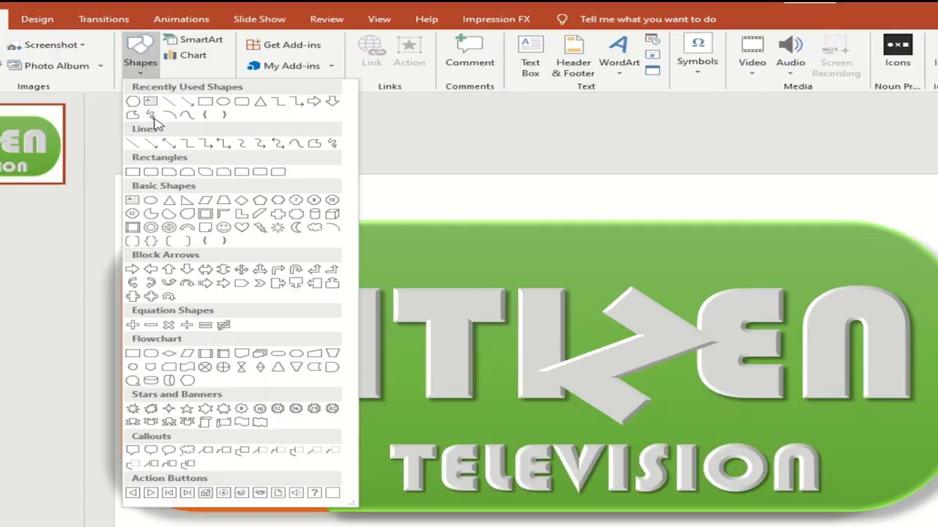
{"action": "left_click", "coordinate": [158, 107]}
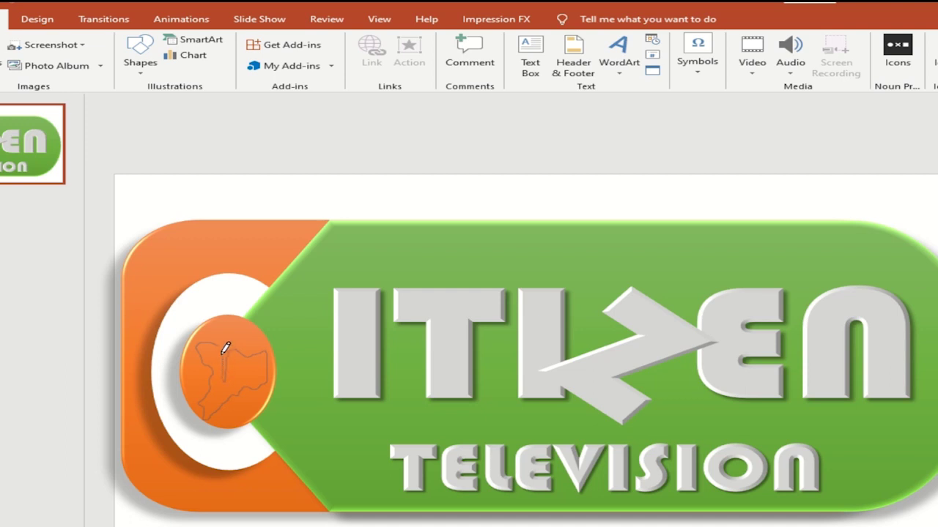
- Close the map outline into a filled shape and add small scribbles at its bottom edge
{"action": "left_click", "coordinate": [223, 342]}
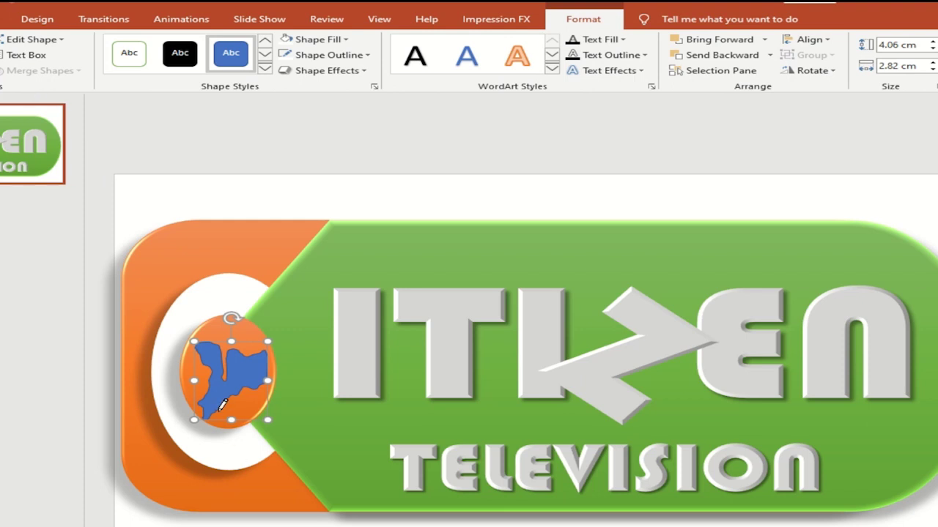
{"action": "key", "text": "Escape"}
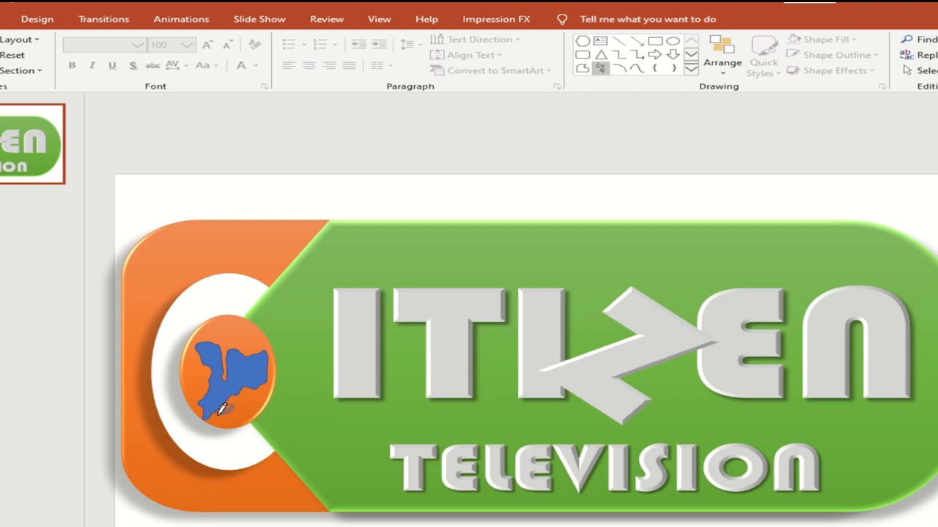
{"action": "left_click_drag", "start_coordinate": [222, 409], "coordinate": [233, 415]}
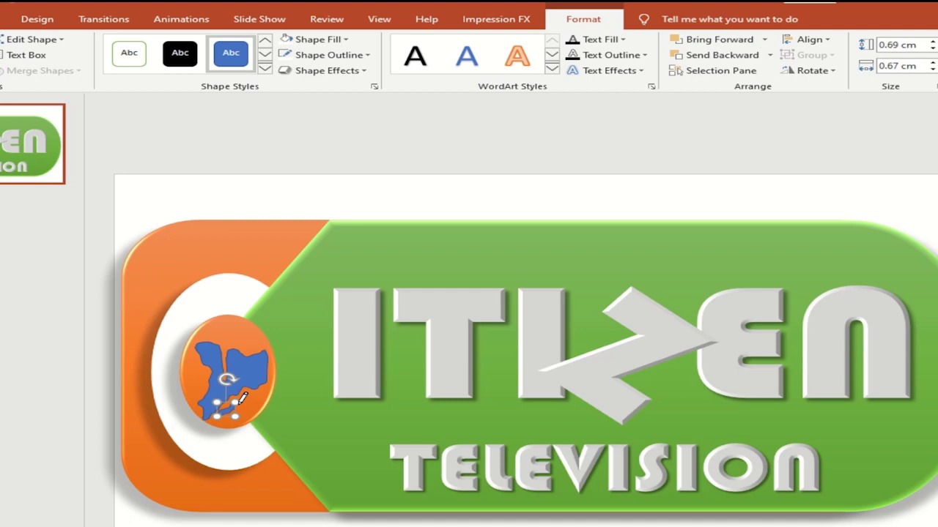
{"action": "left_click_drag", "start_coordinate": [219, 416], "coordinate": [225, 411]}
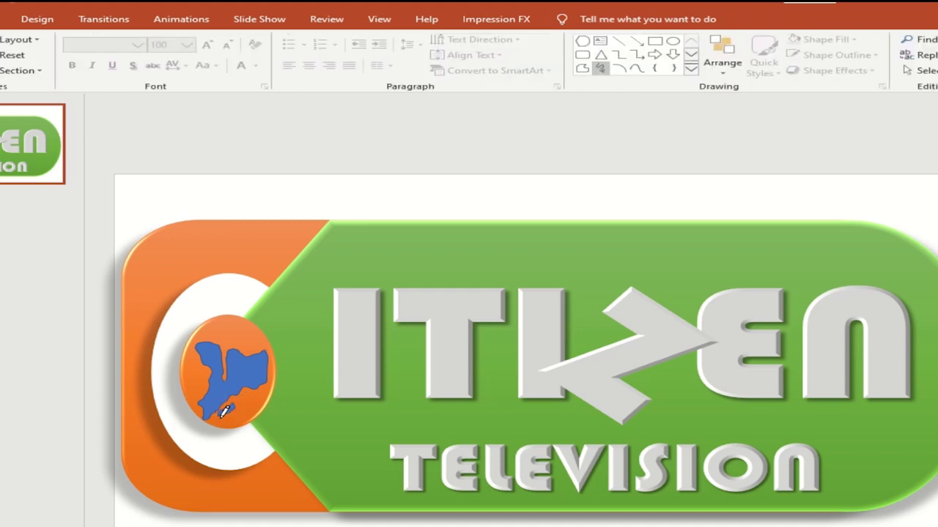
{"action": "left_click_drag", "start_coordinate": [220, 415], "coordinate": [227, 421]}
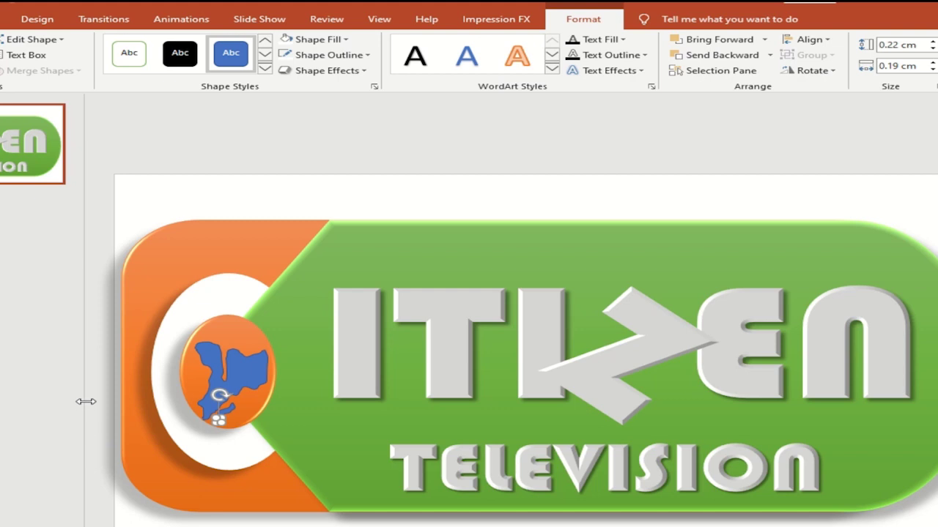
{"action": "left_click", "coordinate": [146, 339]}
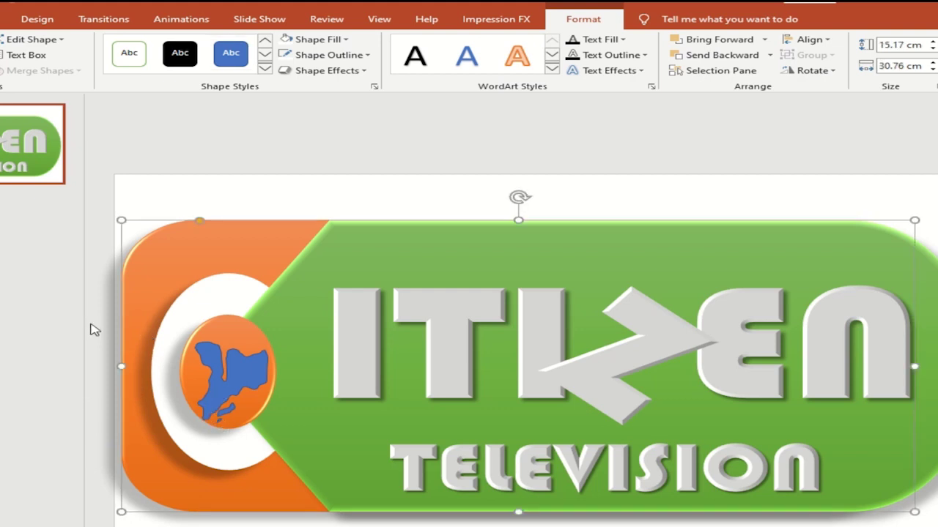
{"action": "left_click", "coordinate": [60, 324]}
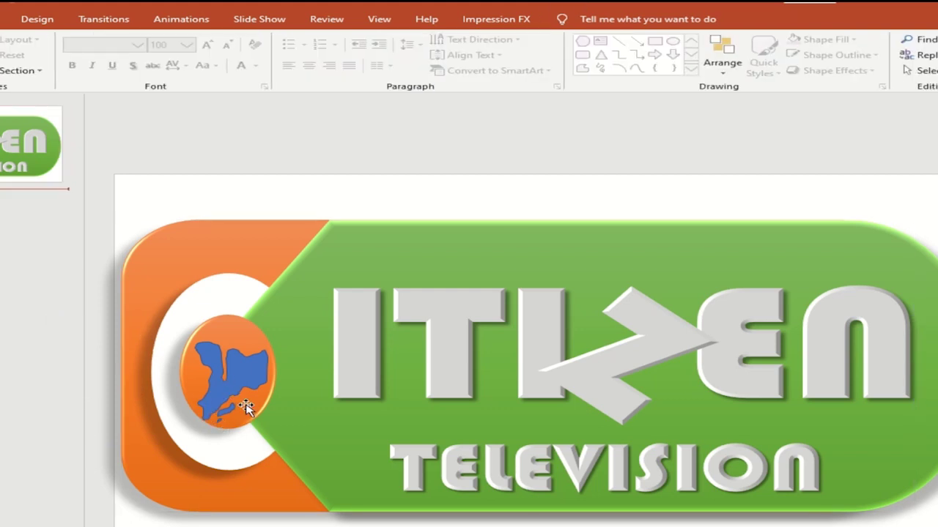
- Select the oval and all map pieces together and group them into one object
{"action": "left_click", "coordinate": [218, 375]}
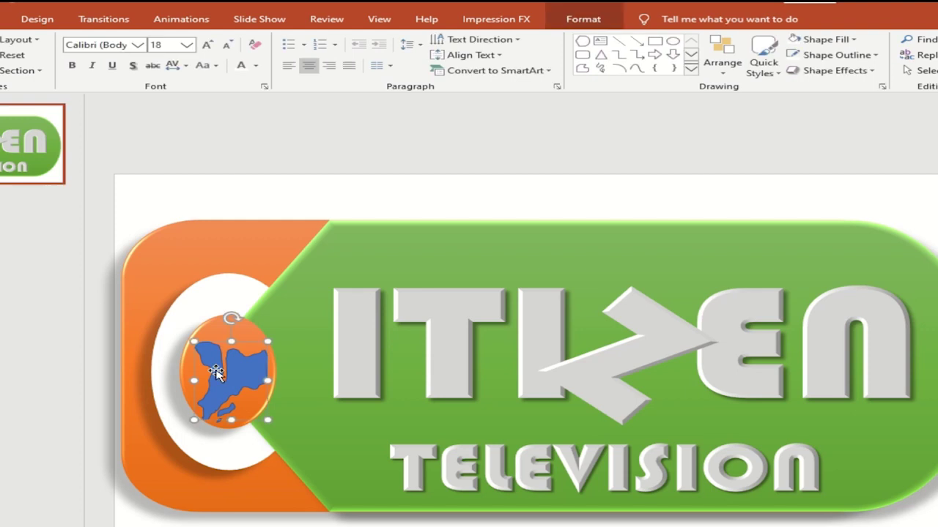
{"action": "left_click", "coordinate": [228, 409], "text": "shift"}
{"action": "left_click", "coordinate": [218, 420], "text": "shift"}
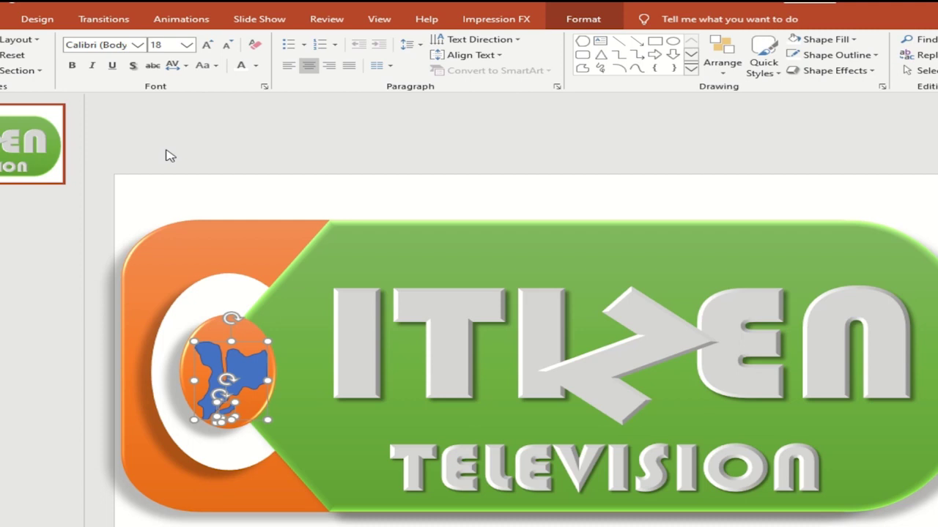
{"action": "left_click", "coordinate": [575, 22]}
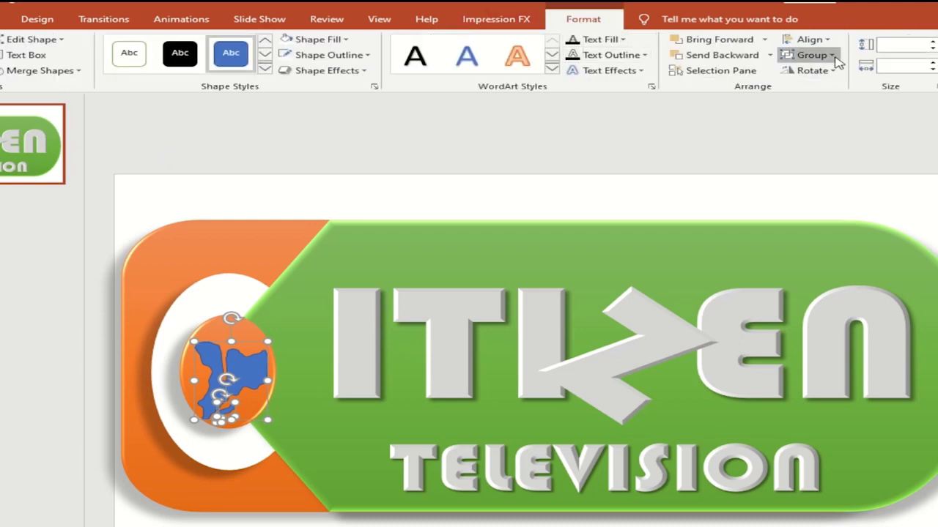
{"action": "left_click", "coordinate": [830, 56]}
{"action": "left_click", "coordinate": [822, 71]}
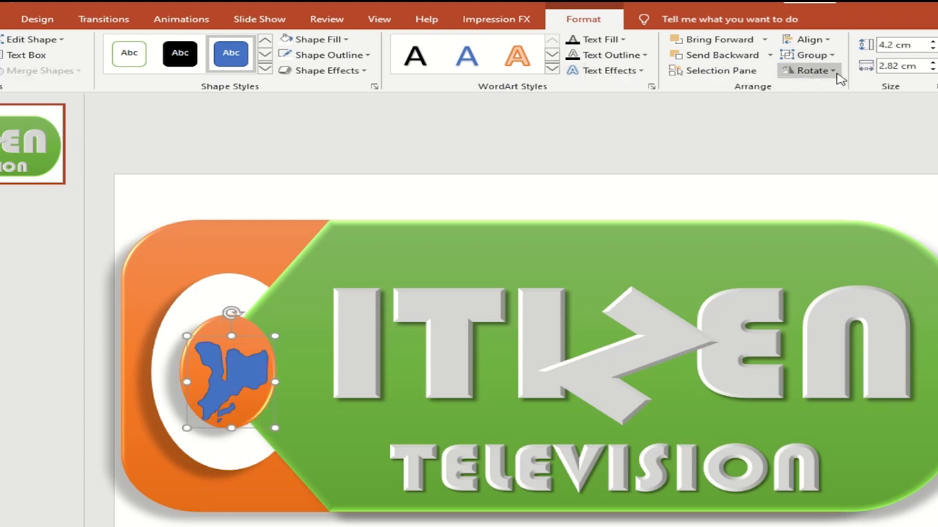
- Give the emblem the Colored Fill - Orange, Accent 2 style and a raised 3D preset
{"action": "left_click", "coordinate": [265, 70]}
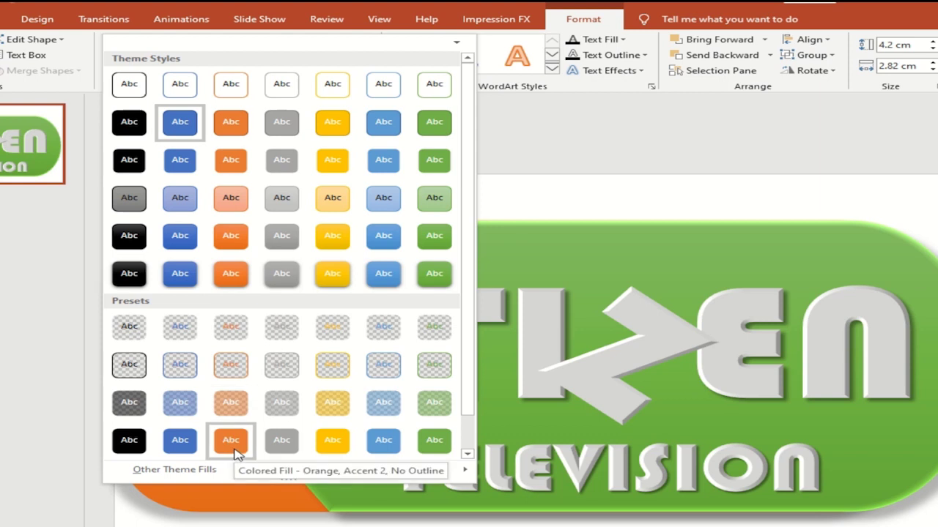
{"action": "left_click", "coordinate": [586, 206]}
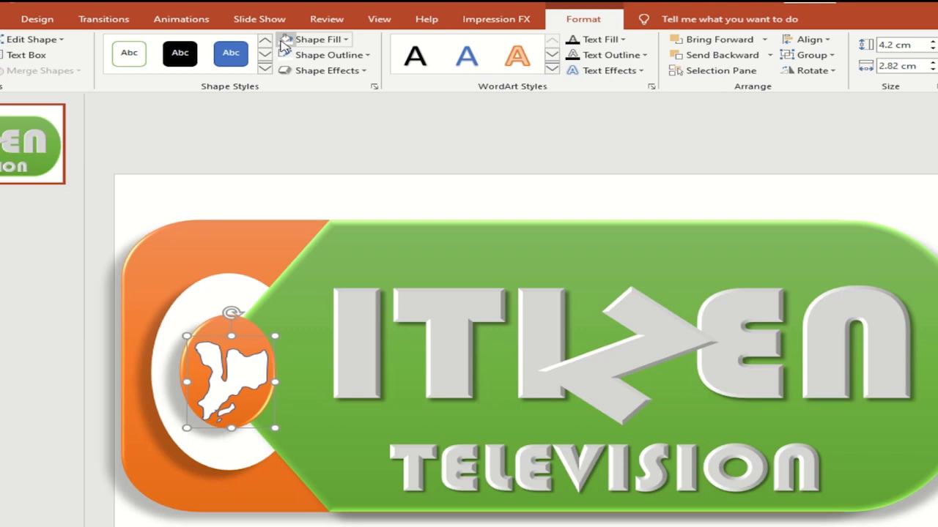
{"action": "left_click", "coordinate": [341, 71]}
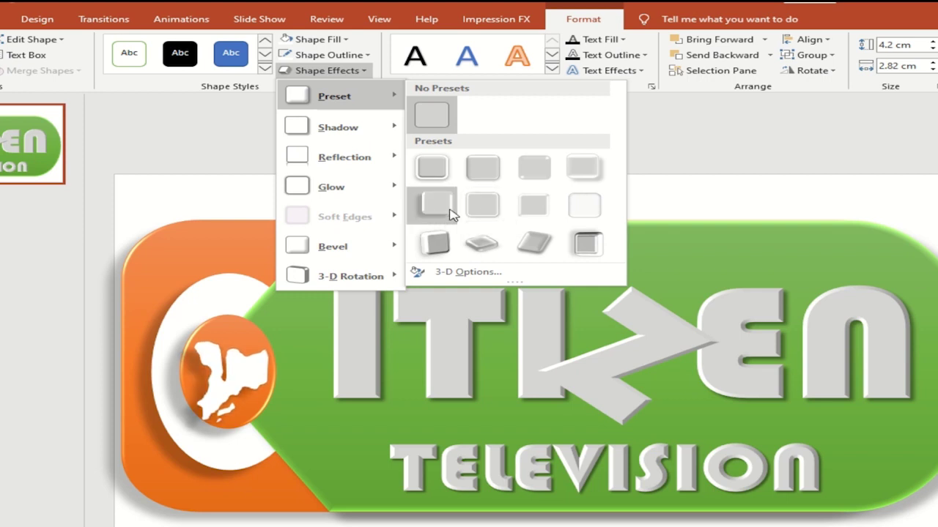
{"action": "left_click", "coordinate": [451, 211]}
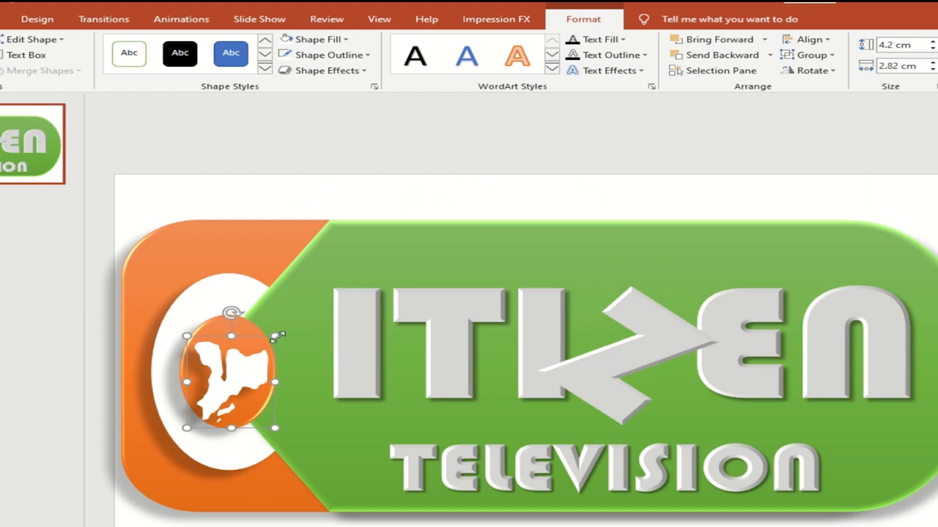
- Shrink the emblem slightly and re-centre it inside the white ring
{"action": "left_click_drag", "start_coordinate": [277, 337], "coordinate": [253, 356]}
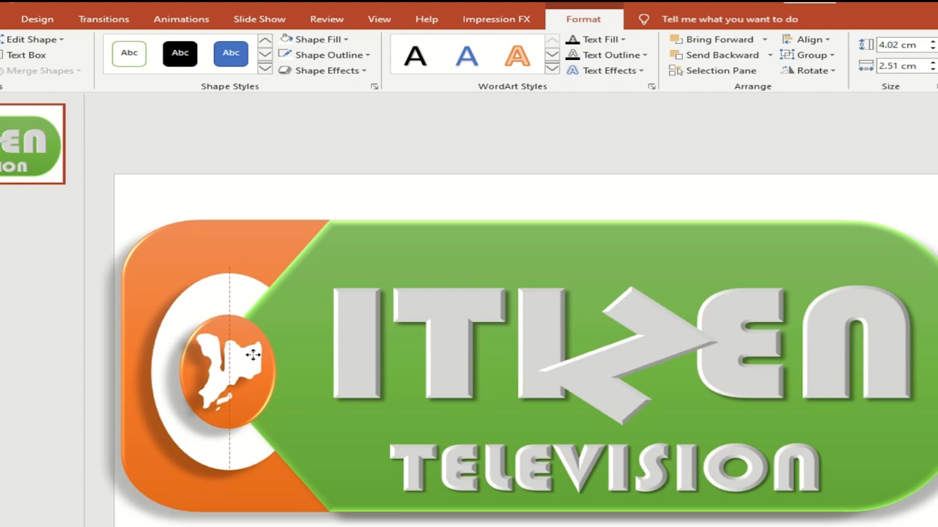
{"action": "left_click_drag", "start_coordinate": [253, 356], "coordinate": [257, 360]}
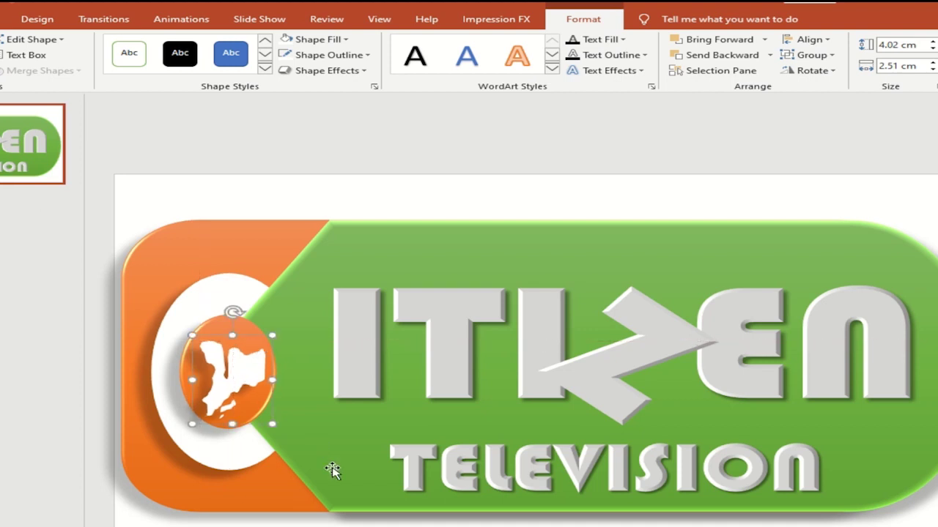
{"action": "left_click", "coordinate": [188, 96]}
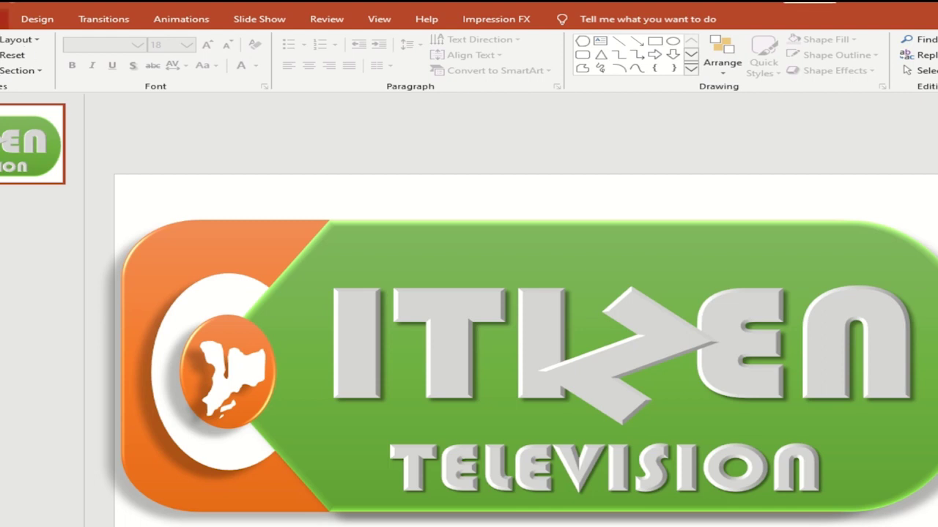
- Add a '© 2020' text box in the lower-left corner, white with a shadow, size 24
{"action": "left_click", "coordinate": [601, 42]}
{"action": "left_click_drag", "start_coordinate": [154, 475], "coordinate": [296, 504]}
{"action": "type", "text": "© 2020"}
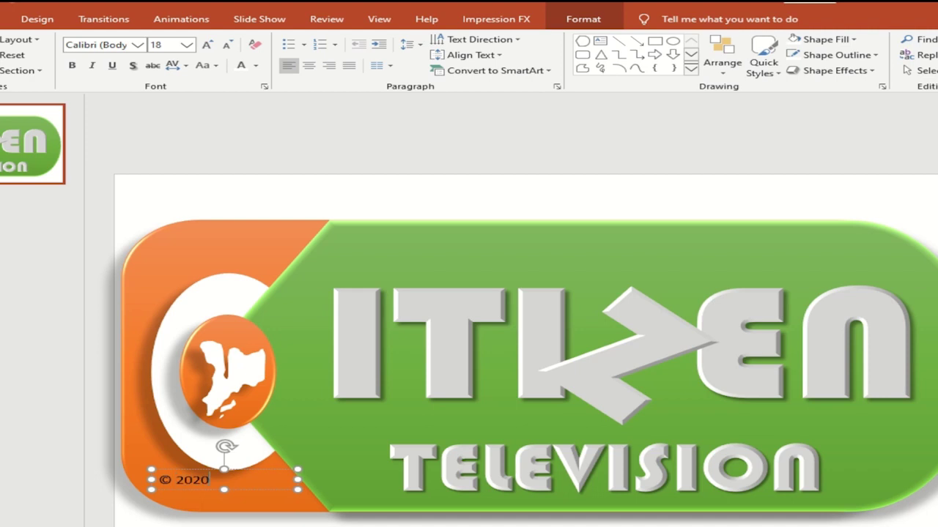
{"action": "left_click_drag", "start_coordinate": [211, 480], "coordinate": [157, 480]}
{"action": "left_click", "coordinate": [133, 67]}
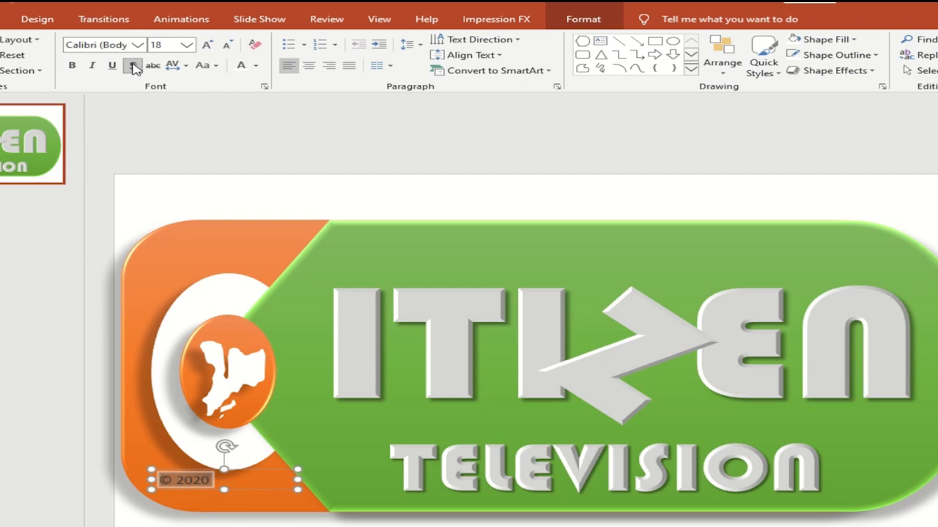
{"action": "left_click", "coordinate": [242, 66]}
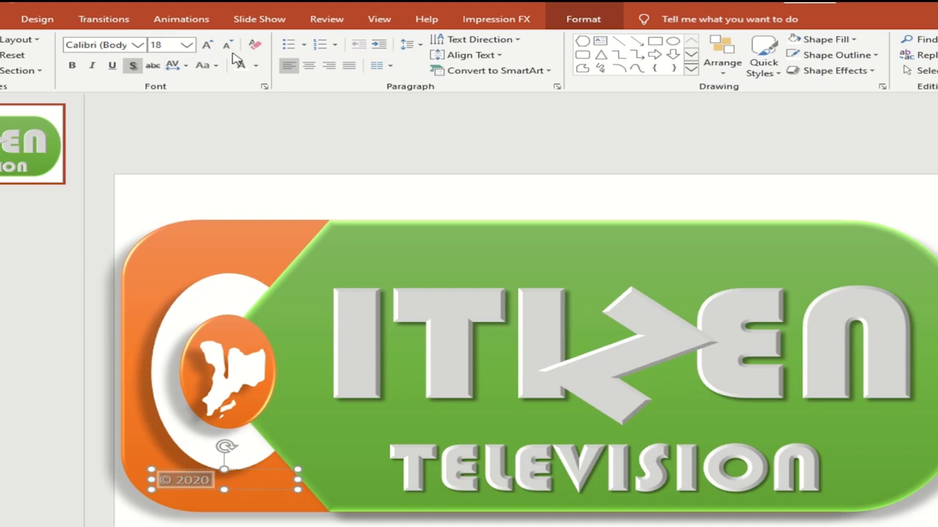
{"action": "left_click", "coordinate": [208, 47]}
{"action": "left_click", "coordinate": [207, 45]}
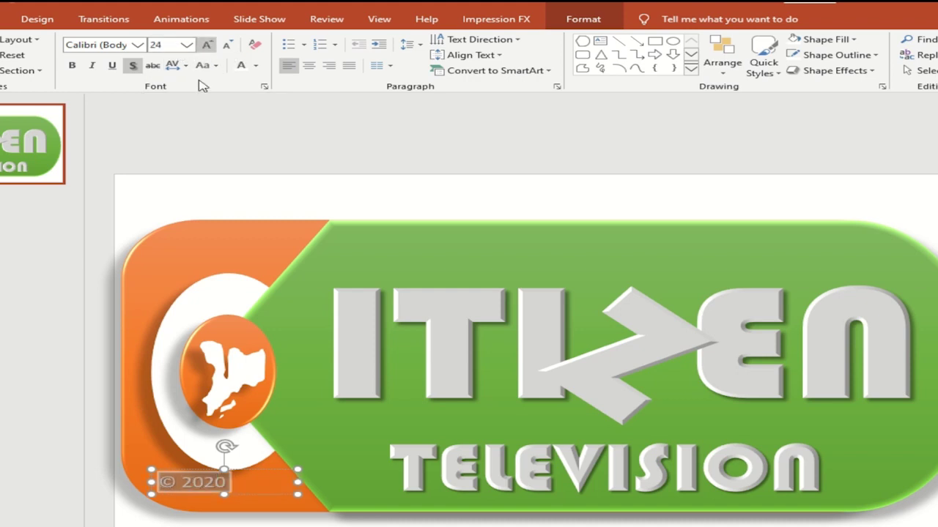
- Move the © 2020 caption lower toward the corner, then select the whole logo banner
{"action": "left_click_drag", "start_coordinate": [255, 476], "coordinate": [286, 488]}
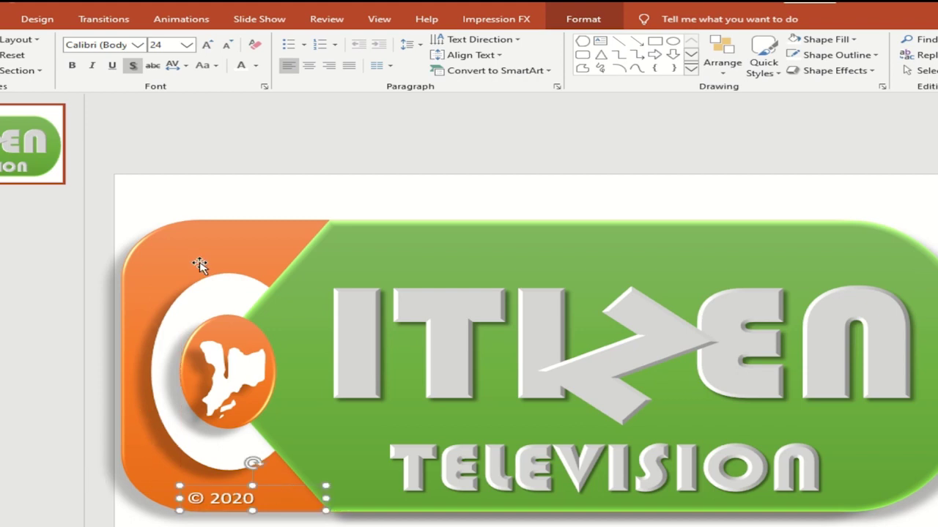
{"action": "left_click", "coordinate": [212, 204]}
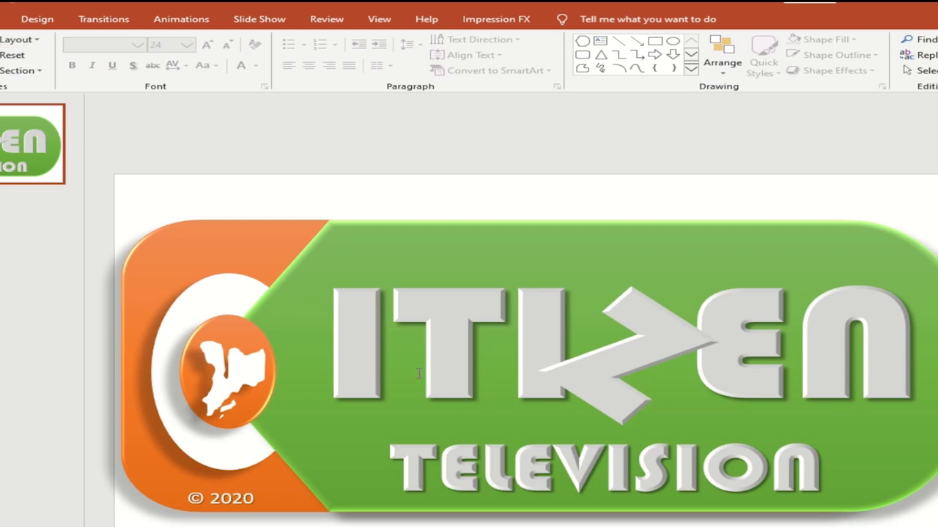
{"action": "left_click", "coordinate": [225, 223]}
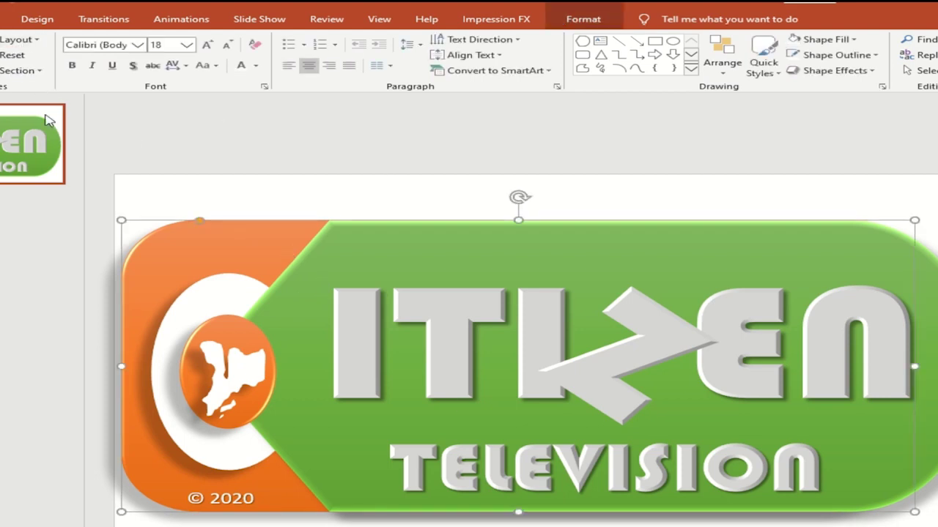
- Browse the full entrance effects list, previewing Grow & Turn and Boomerang on the logo
{"action": "left_click", "coordinate": [175, 19]}
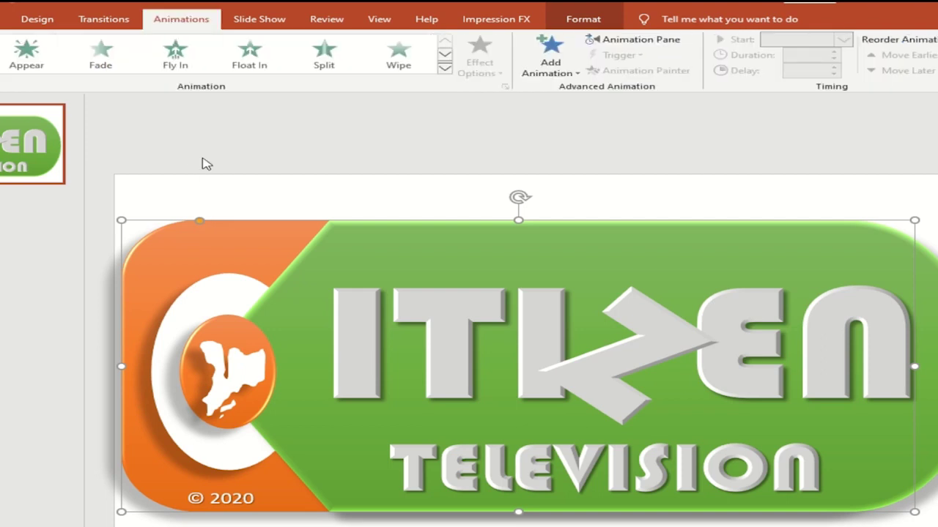
{"action": "left_click", "coordinate": [578, 77]}
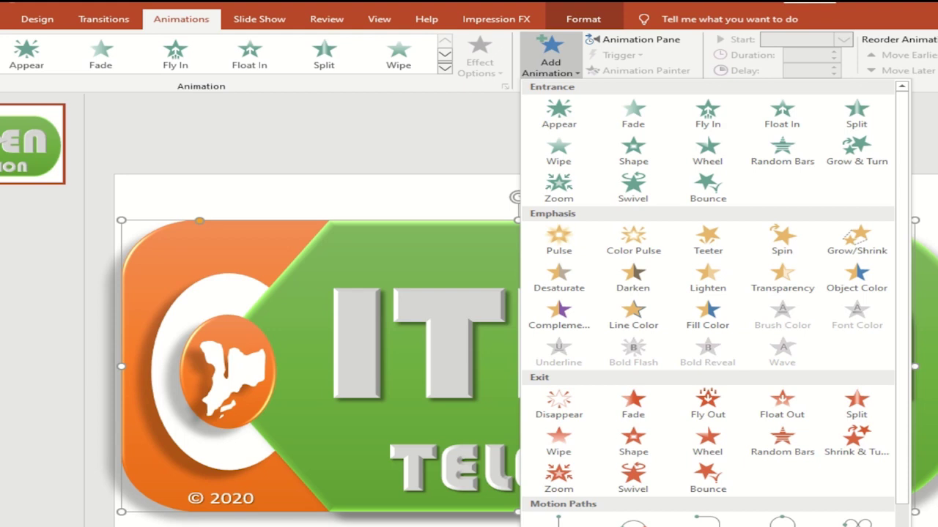
{"action": "left_click", "coordinate": [556, 521]}
{"action": "scroll", "coordinate": [440, 329], "scroll_direction": "down", "scroll_amount": 1}
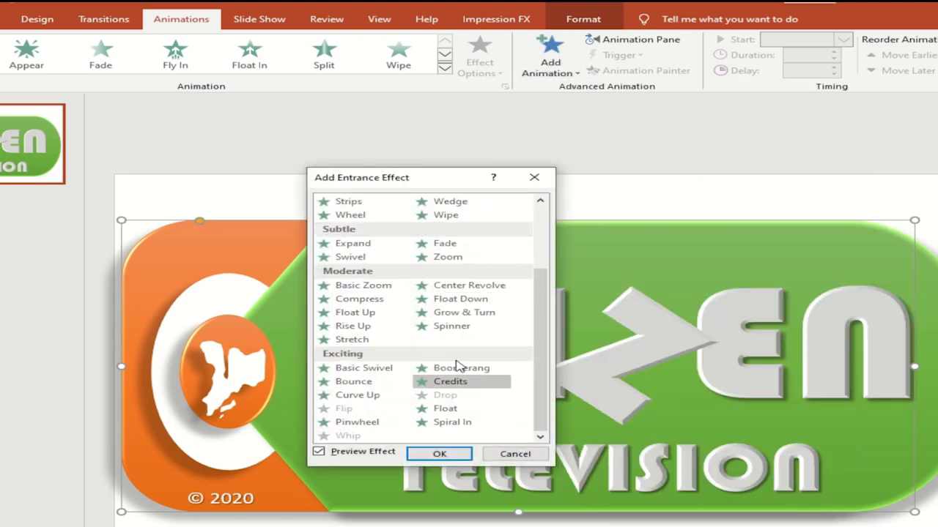
{"action": "left_click", "coordinate": [463, 312]}
{"action": "left_click", "coordinate": [469, 368]}
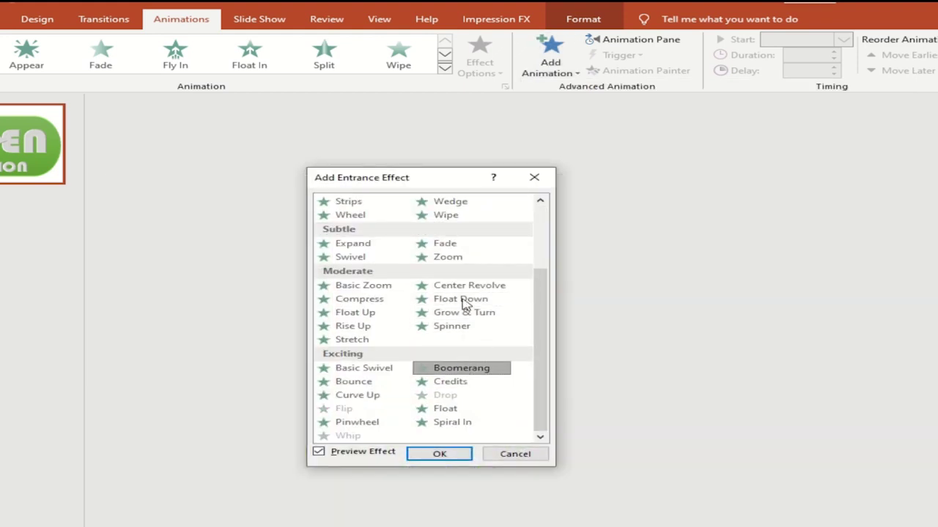
{"action": "mouse_move", "coordinate": [483, 177]}
{"action": "left_mouse_down"}
{"action": "mouse_move", "coordinate": [100, 193]}
{"action": "mouse_move", "coordinate": [12, 230]}
{"action": "mouse_move", "coordinate": [37, 235]}
{"action": "left_mouse_up"}
- Apply the Boomerang entrance effect to the logo and set it to start After Previous
{"action": "left_click", "coordinate": [6, 440]}
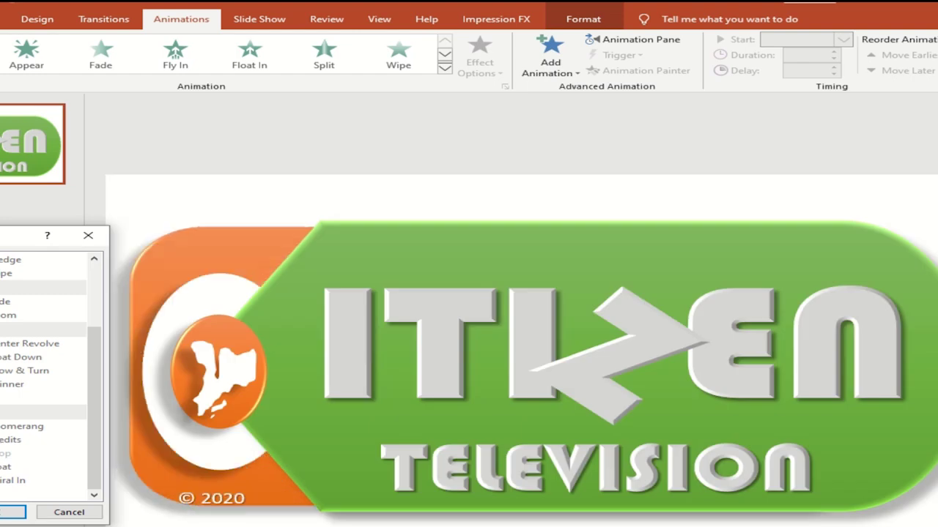
{"action": "left_click", "coordinate": [7, 346]}
{"action": "left_click", "coordinate": [15, 427]}
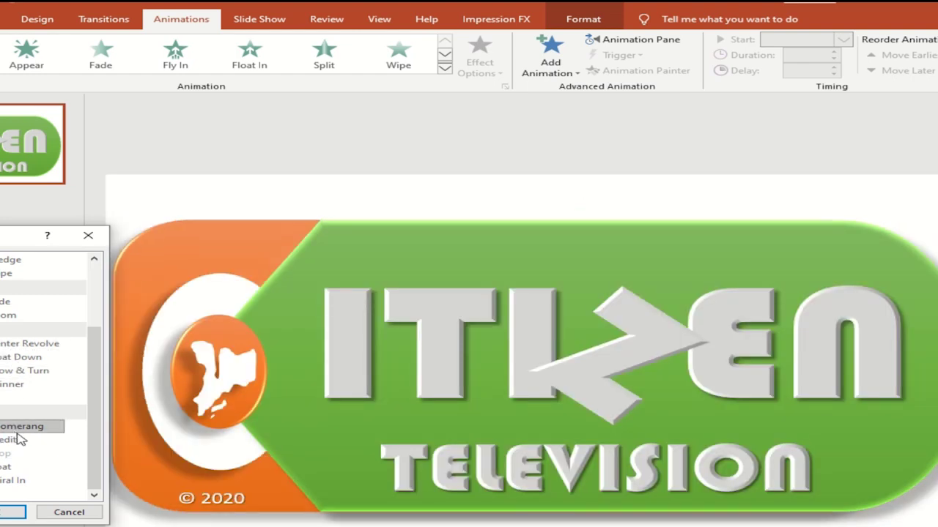
{"action": "left_click", "coordinate": [7, 512]}
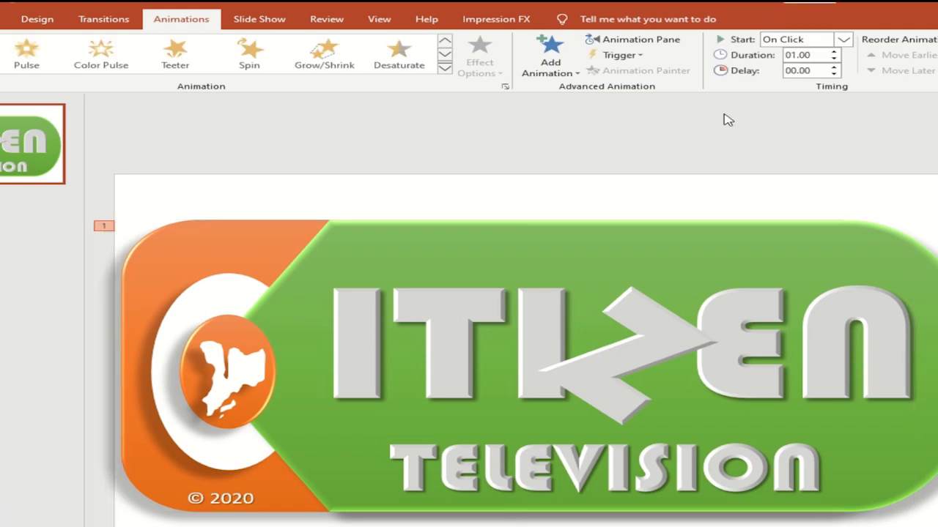
{"action": "left_click", "coordinate": [843, 40]}
{"action": "left_click", "coordinate": [798, 80]}
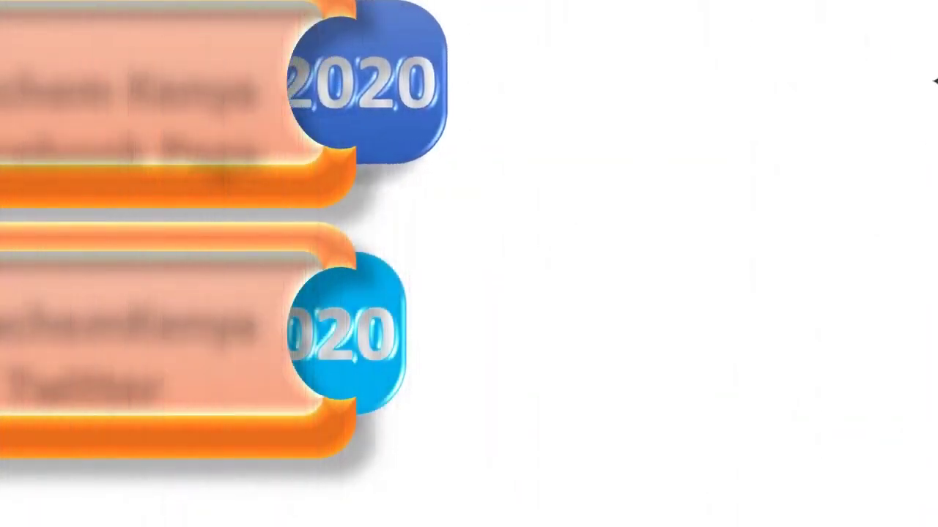